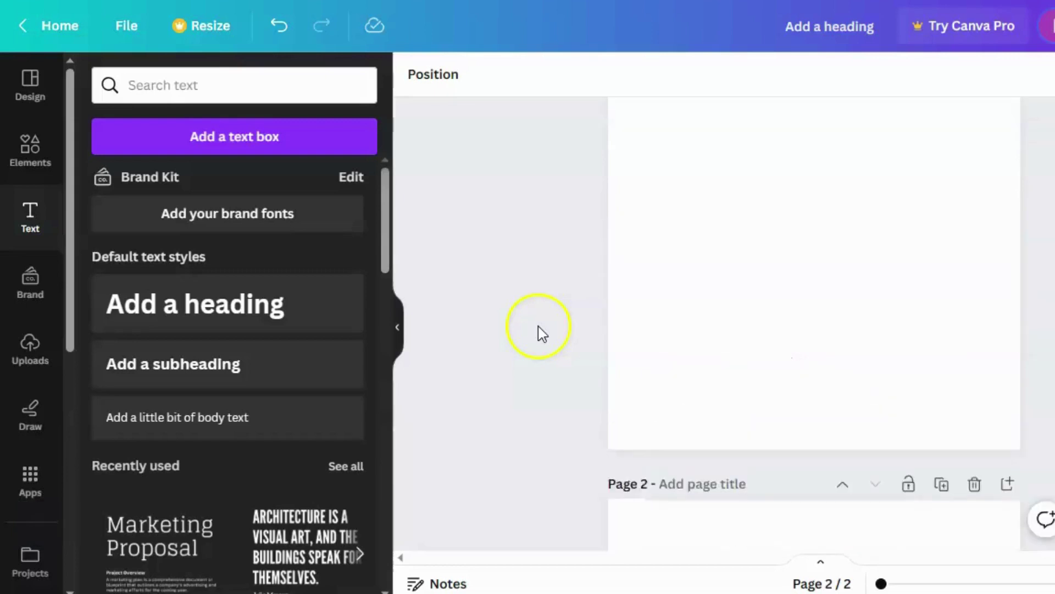
Enlarge and widen the grey shape on page 1, then shift it left onto the page
scroll(539, 325, "down", 3)
left_click(680, 299)
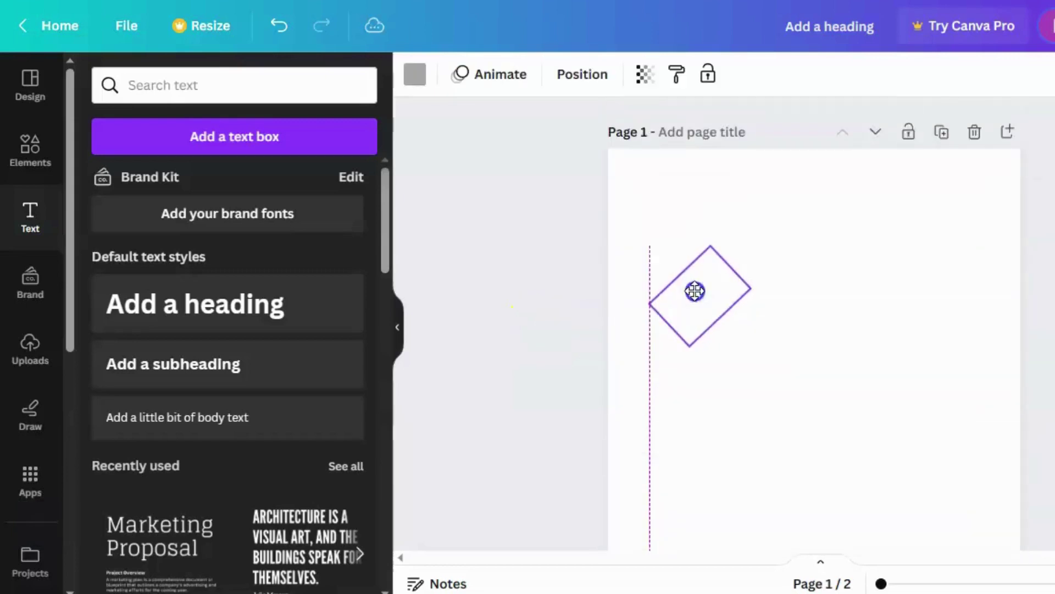
scroll(681, 313, "up", 5)
left_click_drag(638, 377, 306, 436)
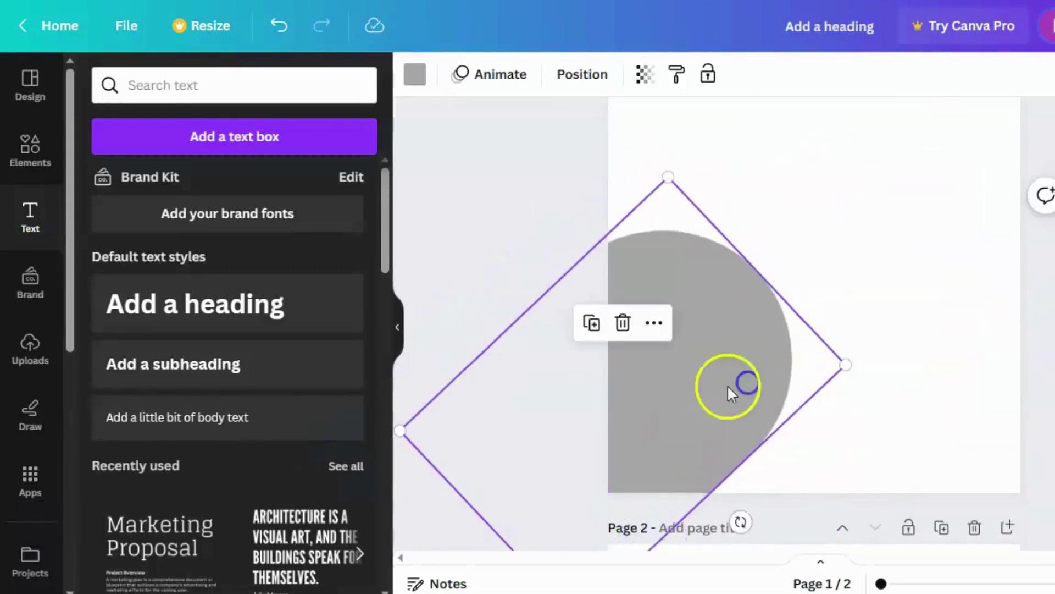
left_click_drag(734, 352, 793, 341)
scroll(803, 342, "up", 1)
left_click_drag(926, 384, 987, 353)
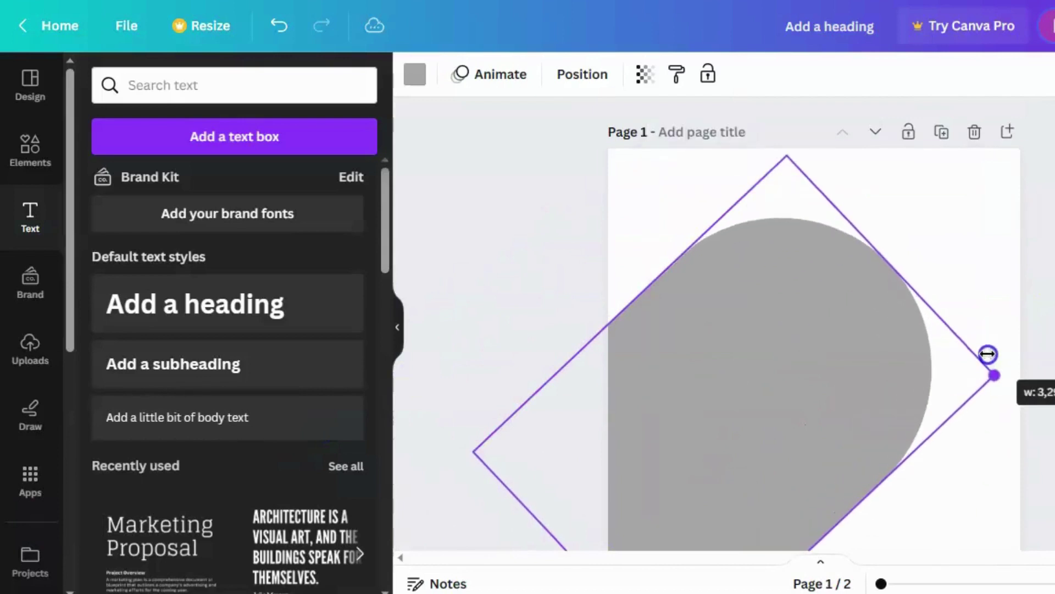
left_click_drag(886, 387, 861, 388)
Fill the shape with a purple gradient running from #440059 to #B333CD
left_click(415, 77)
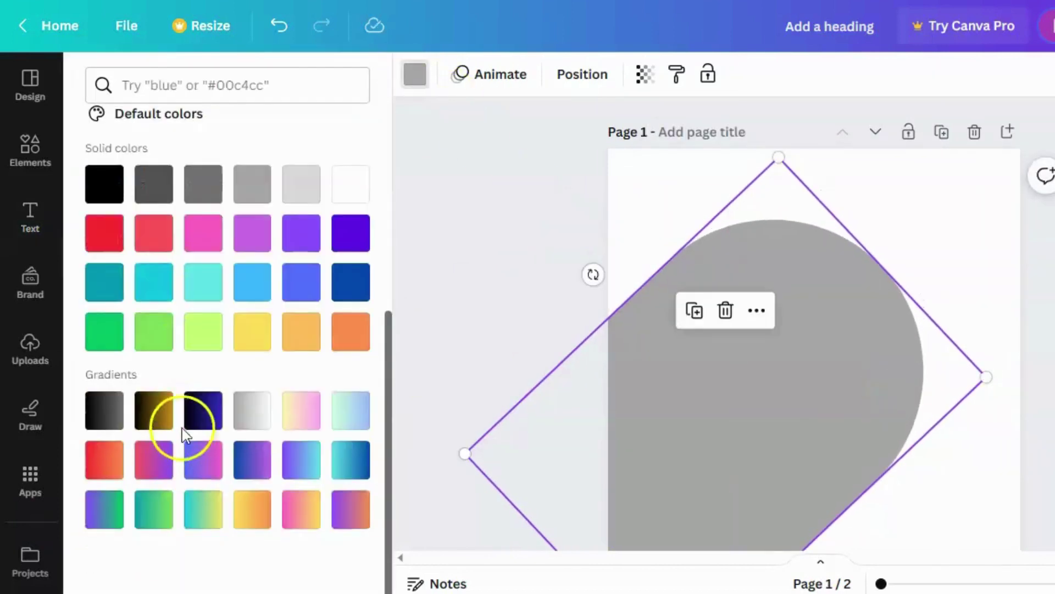
left_click(186, 426)
left_click(415, 77)
left_click(415, 77)
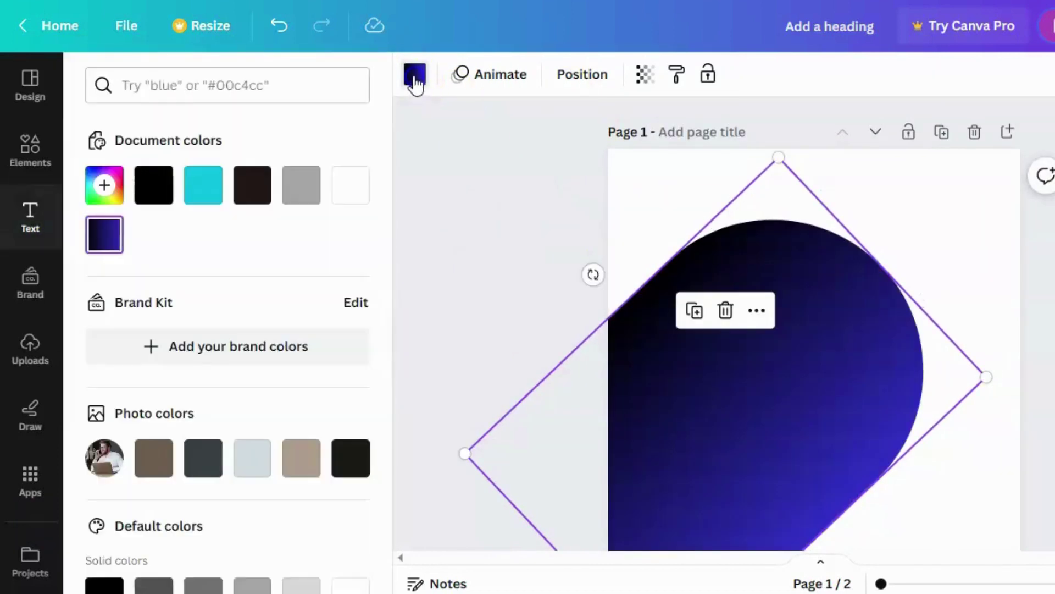
left_click(105, 236)
left_click(162, 319)
left_click_drag(325, 476, 363, 477)
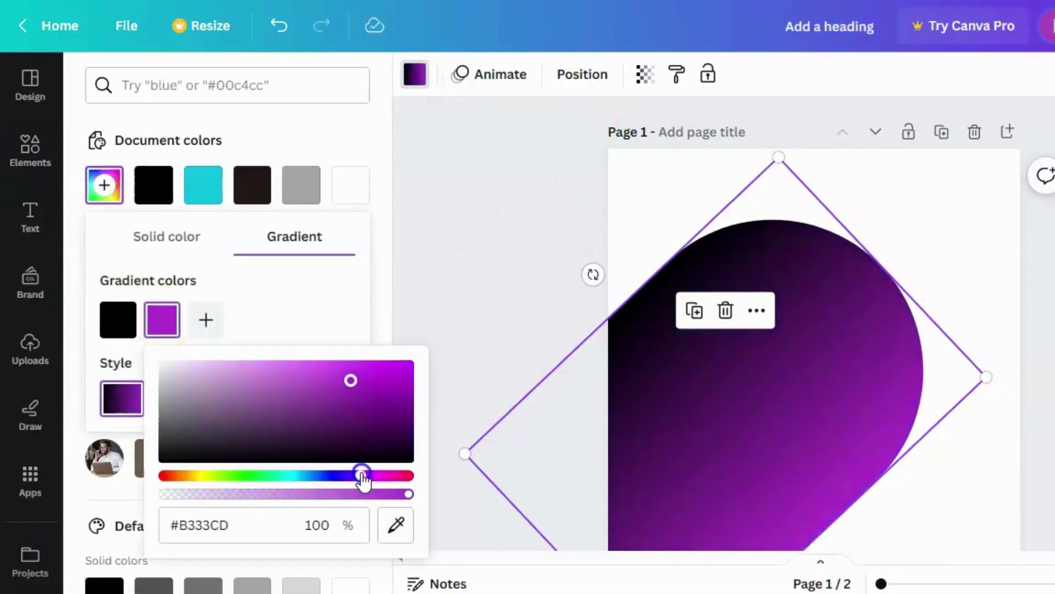
left_click(97, 321)
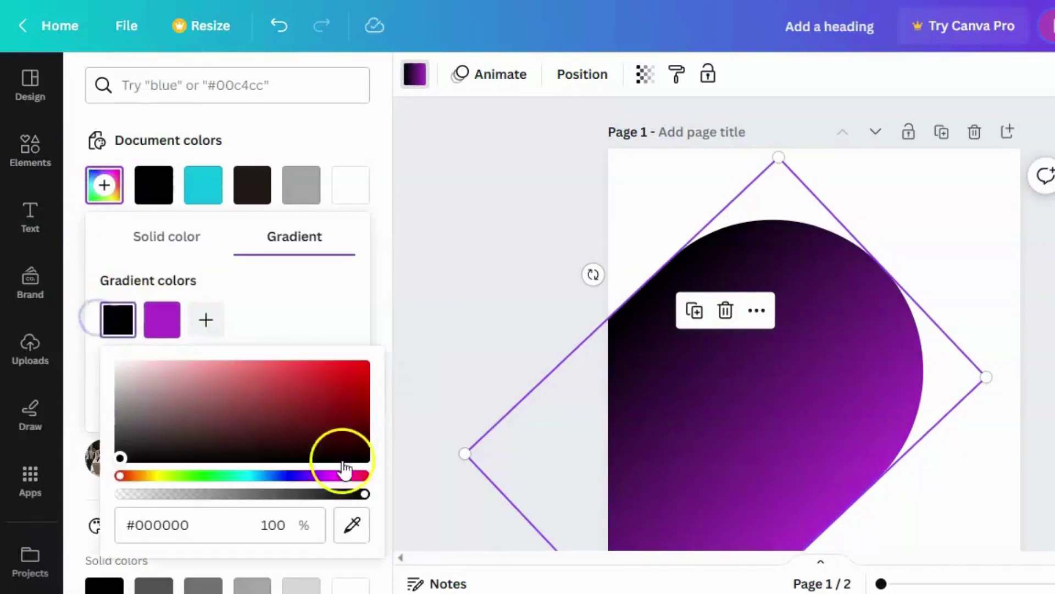
left_click_drag(364, 404, 366, 428)
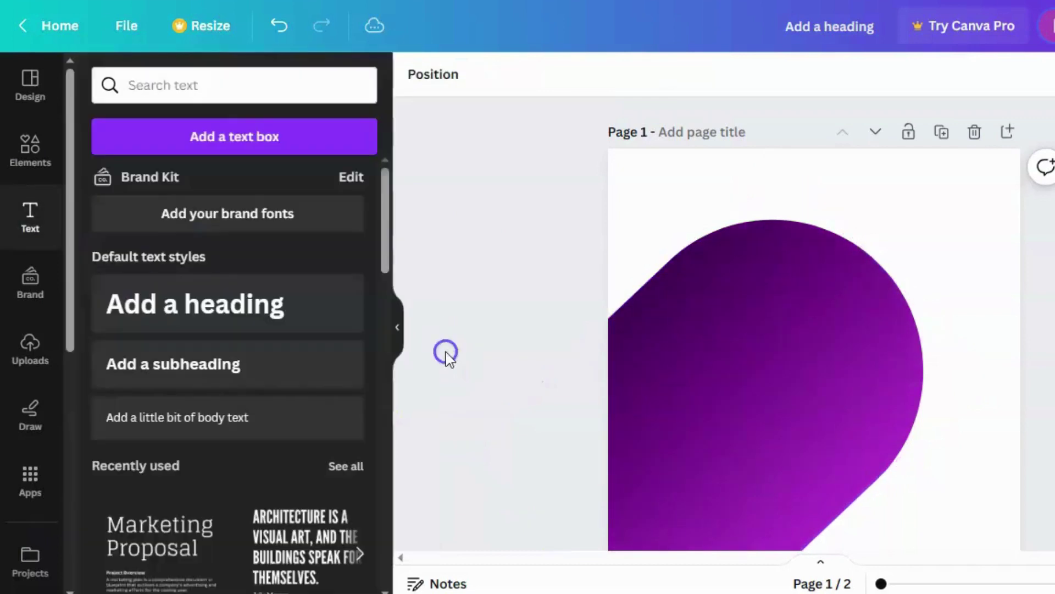
Duplicate the purple gradient shape and settle the copy overlapping page 1's right side
left_click(694, 242)
left_click_drag(795, 333, 961, 253)
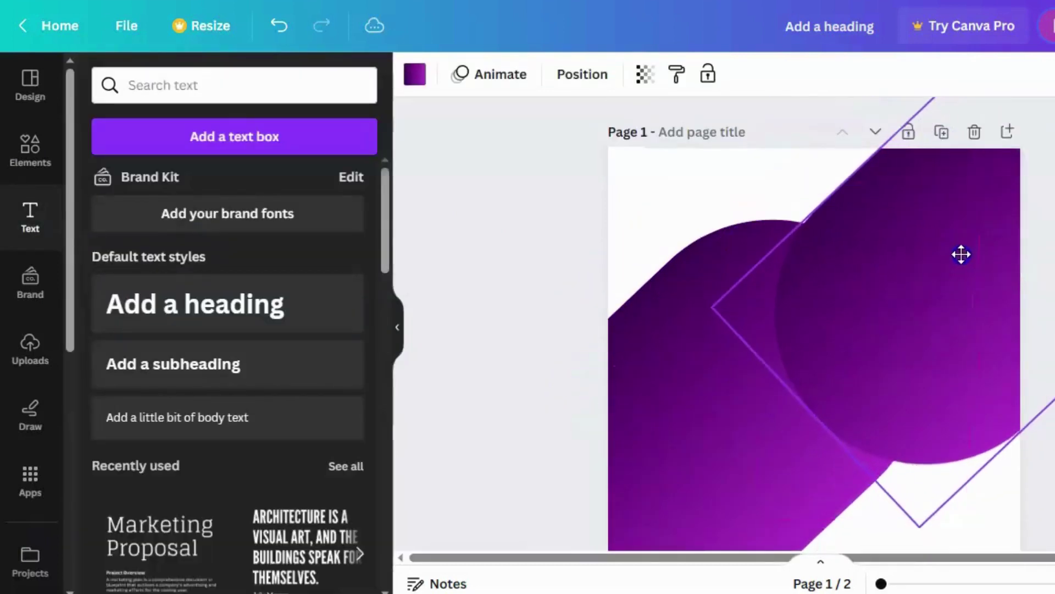
mouse_move(947, 325)
left_mouse_down()
mouse_move(684, 456)
mouse_move(643, 443)
mouse_move(967, 353)
mouse_move(980, 378)
left_mouse_up()
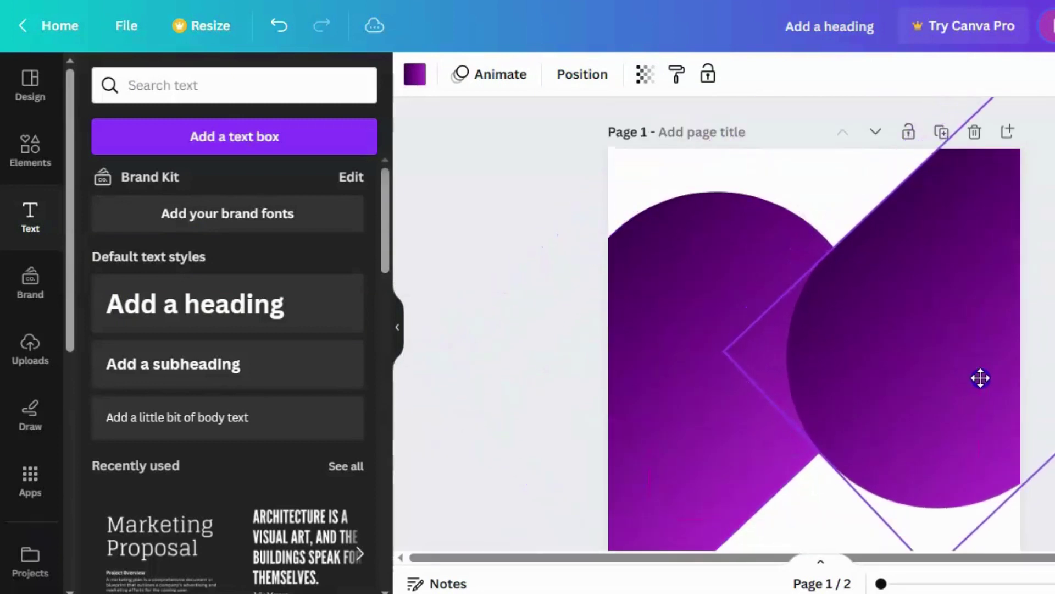
left_click(511, 351)
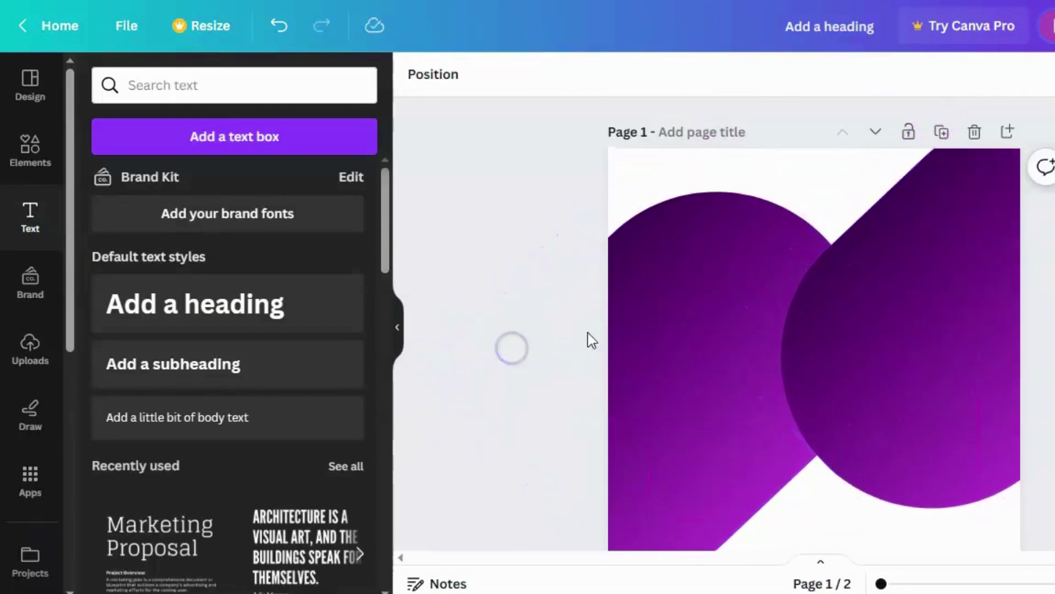
left_click(650, 344)
scroll(712, 352, "down", 10)
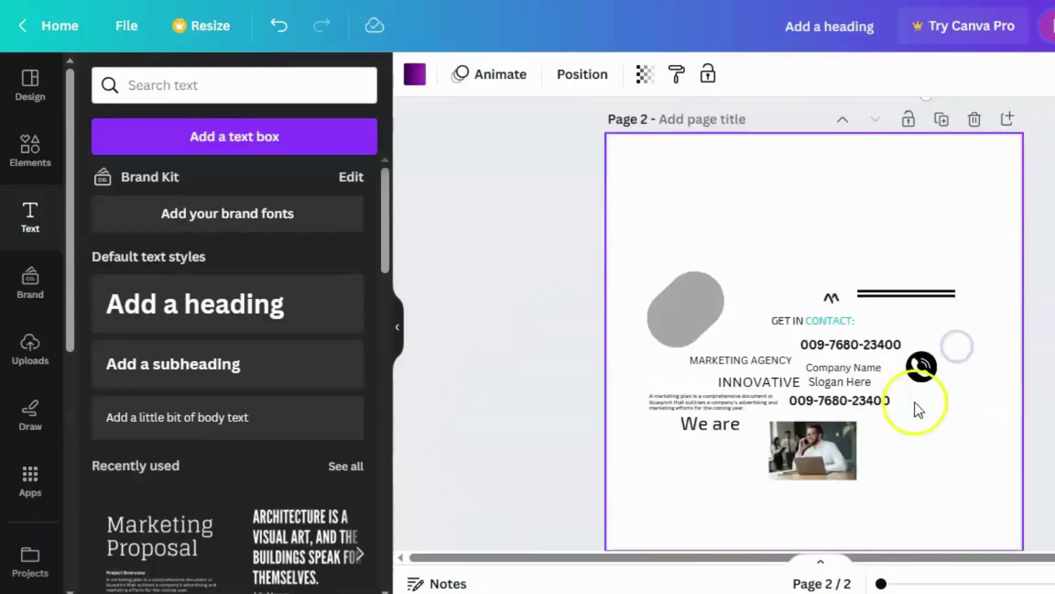
Drop the man-on-phone photo into the right-hand shape, rotated -46.9 to stand upright
scroll(906, 328, "up", 8)
left_click_drag(800, 453, 906, 327)
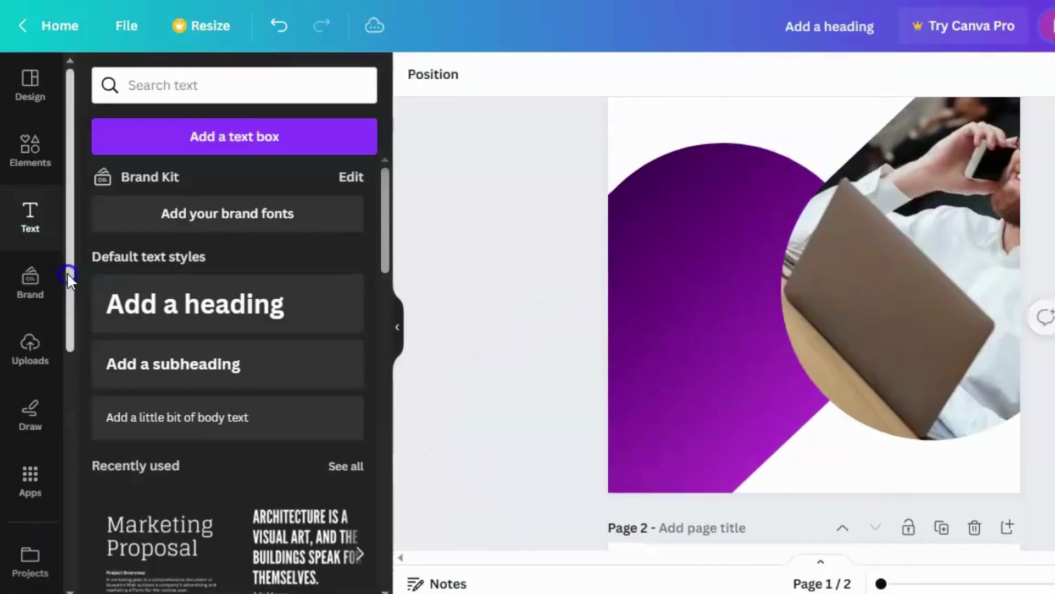
left_click(540, 77)
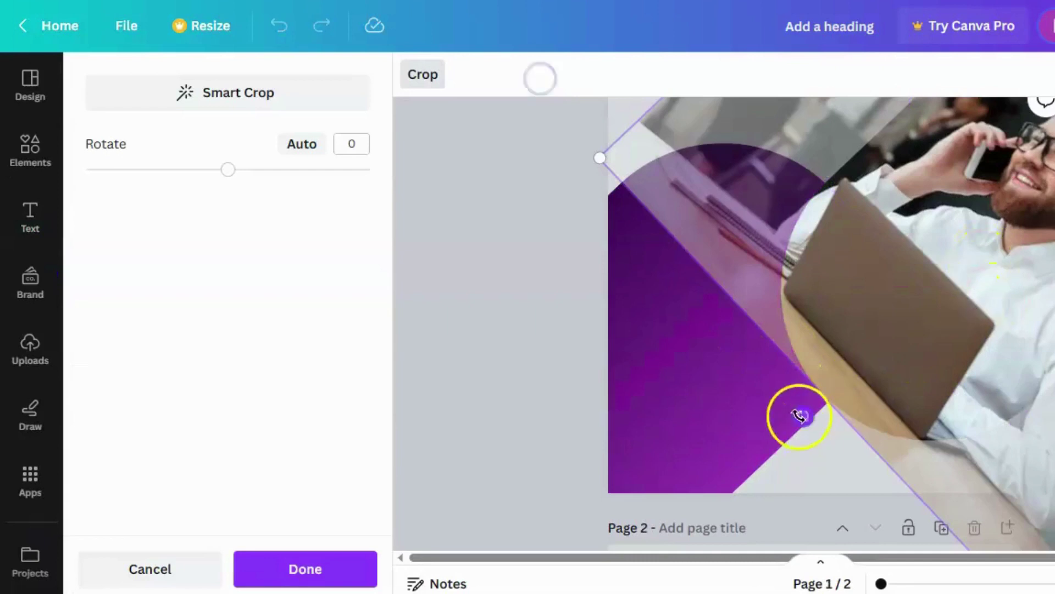
left_click_drag(799, 416, 981, 432)
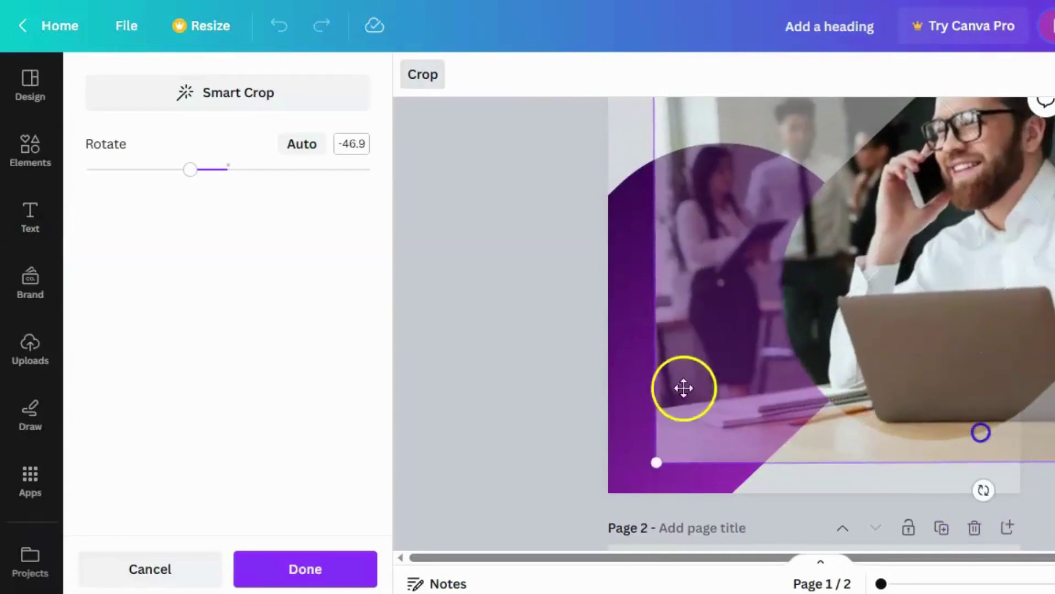
left_click(520, 325)
left_click(915, 300)
left_click(557, 79)
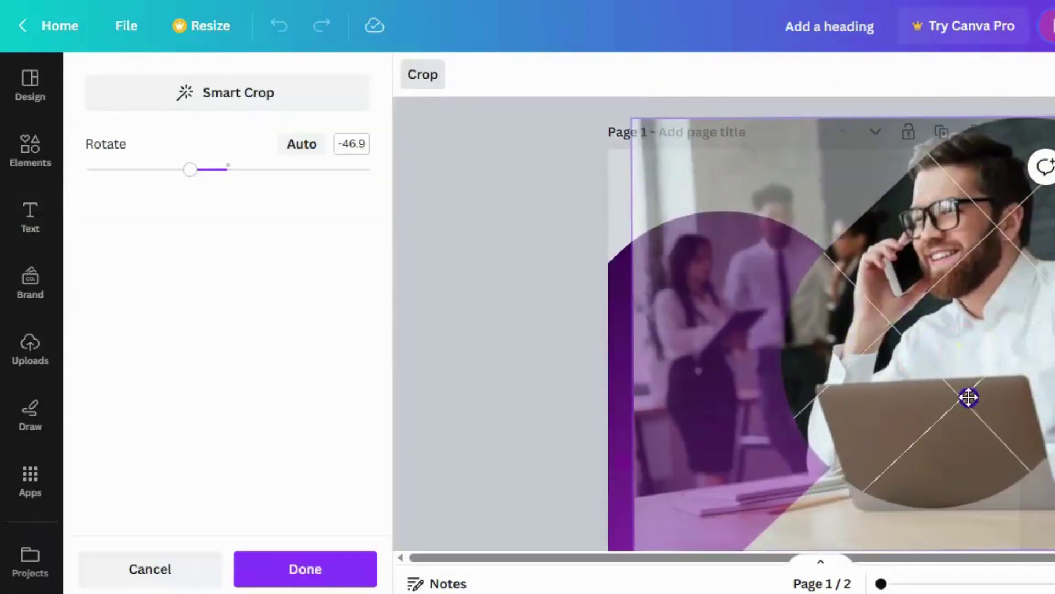
left_click(583, 365)
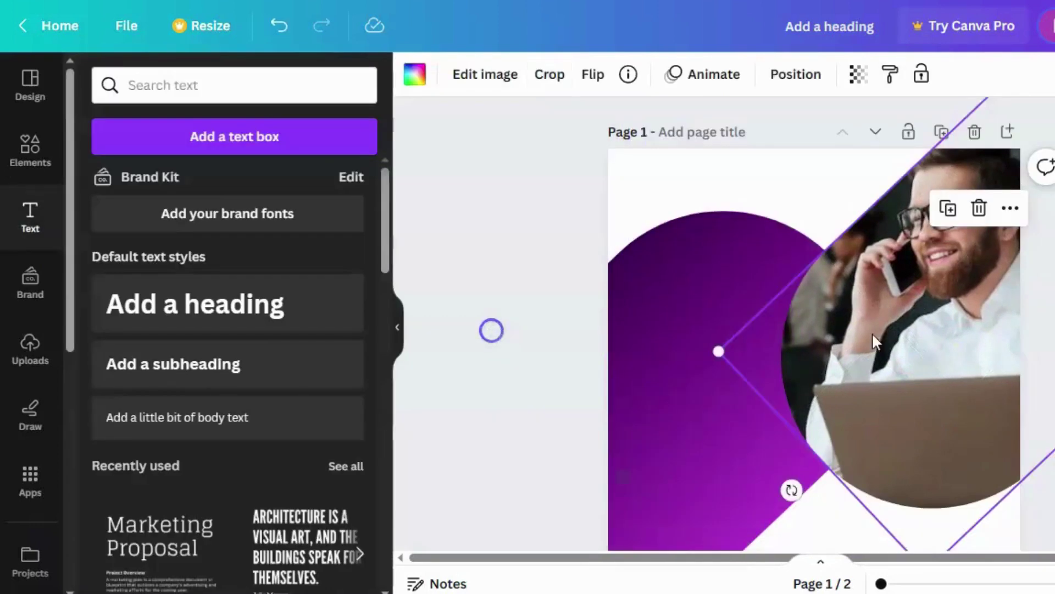
Give the framed photo a purple Tint of 63
left_click(472, 82)
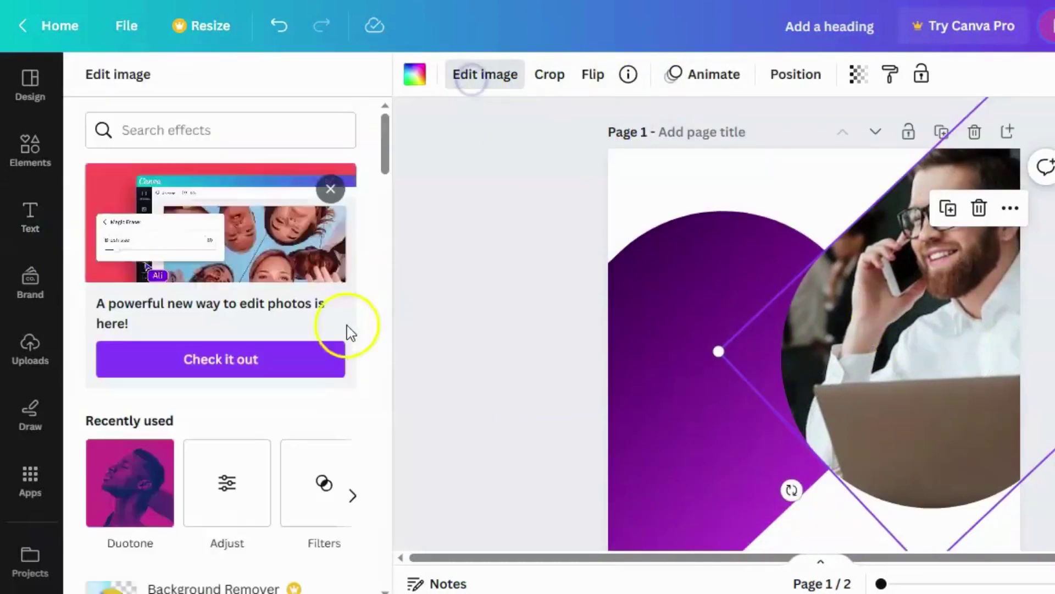
scroll(348, 330, "down", 5)
left_click(330, 368)
left_click_drag(223, 311, 317, 321)
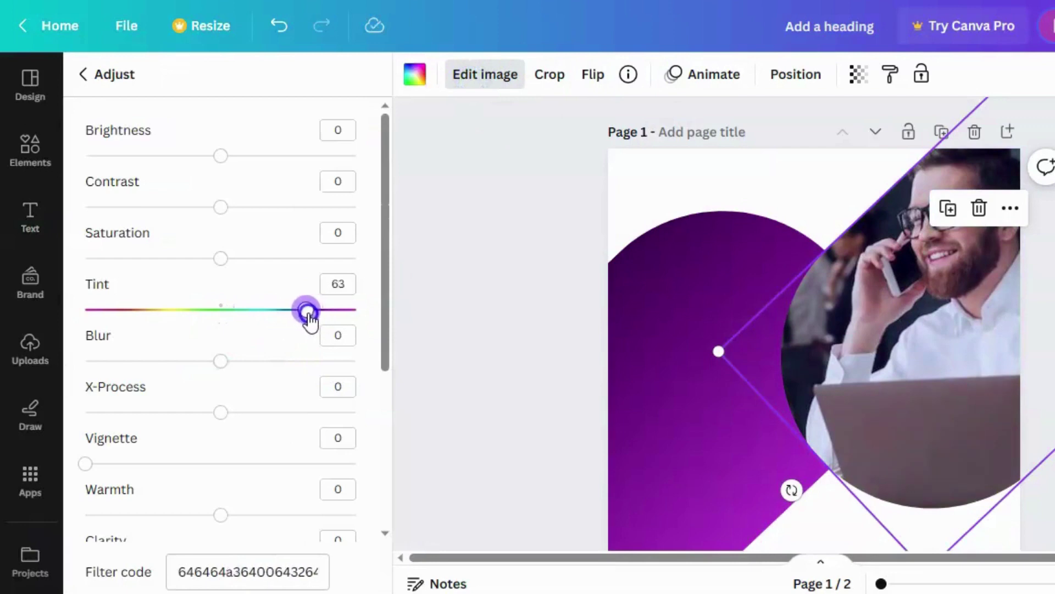
left_click(572, 278)
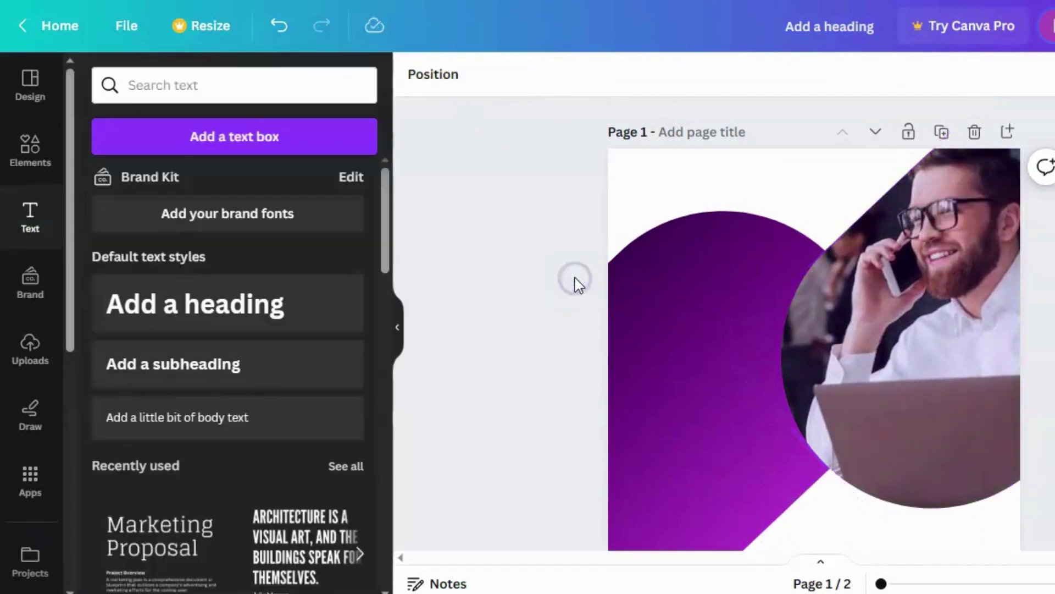
scroll(573, 280, "down", 5)
Duplicate the grey pill from page 2 and drag the copy onto page 1
scroll(572, 282, "down", 4)
left_click(813, 329)
scroll(777, 330, "up", 1)
scroll(777, 335, "up", 3)
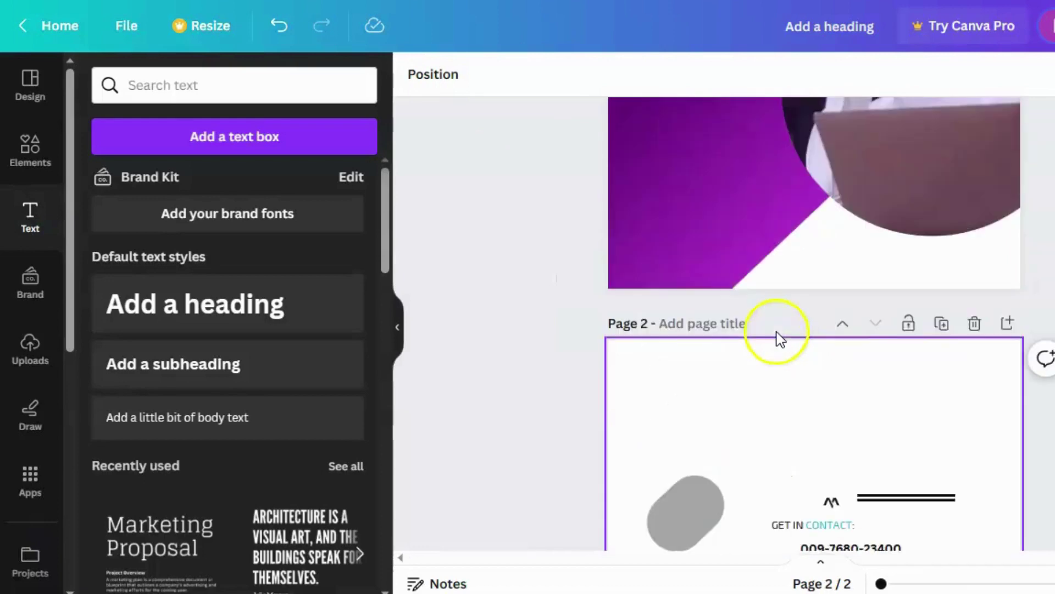
scroll(777, 335, "down", 2)
left_click(685, 379)
left_click(654, 269)
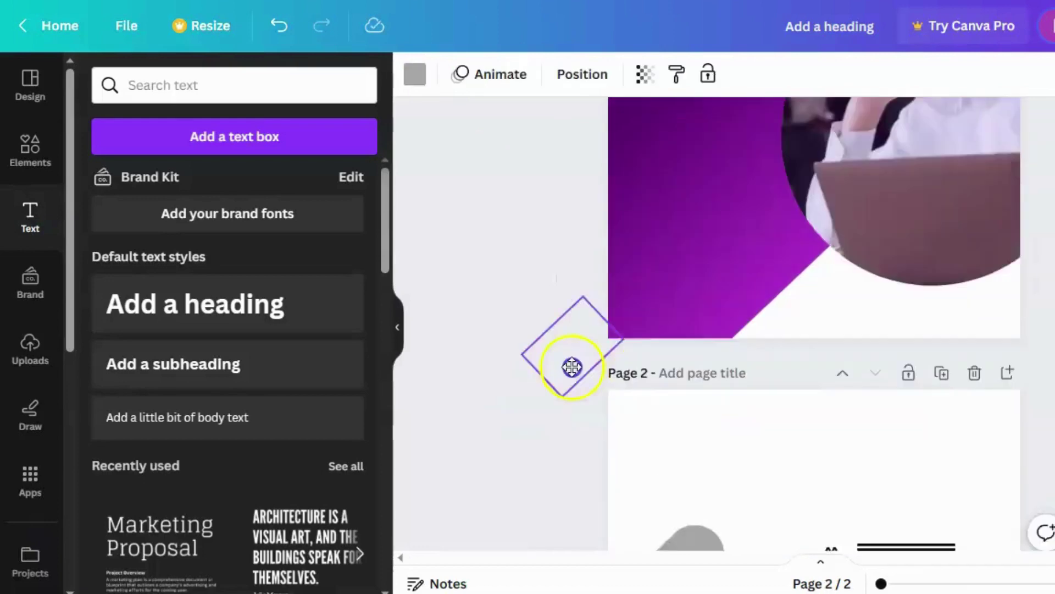
left_click_drag(687, 379, 582, 282)
left_click(615, 297)
left_click(582, 74)
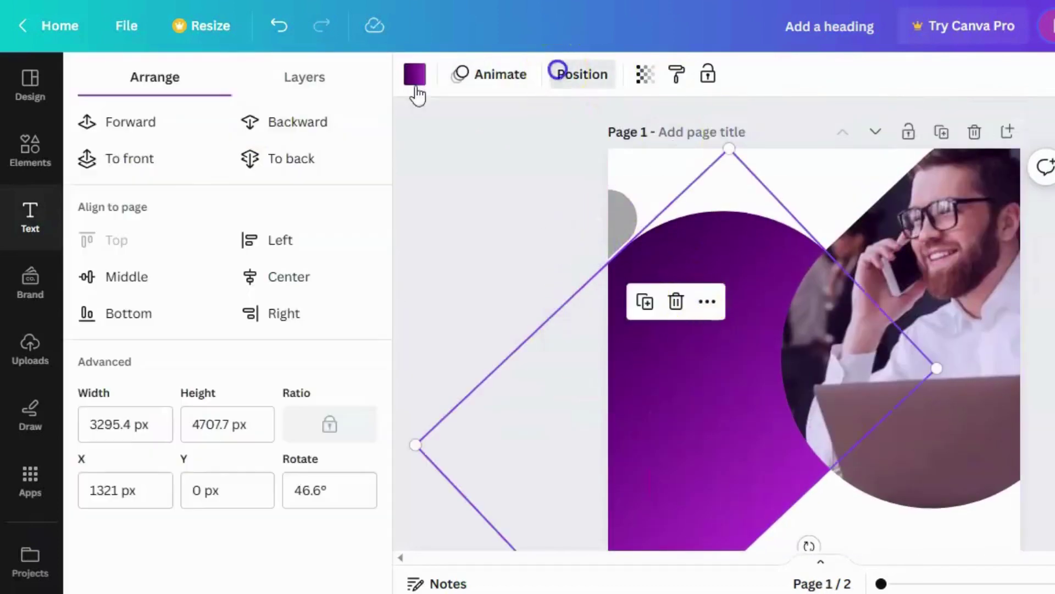
Tuck the grey pill at page 1's top-left edge, slightly rotated, and add another near the bottom
left_click(617, 214)
mouse_move(615, 213)
left_mouse_down()
mouse_move(687, 203)
mouse_move(606, 207)
mouse_move(615, 215)
left_mouse_up()
left_click_drag(525, 284, 516, 285)
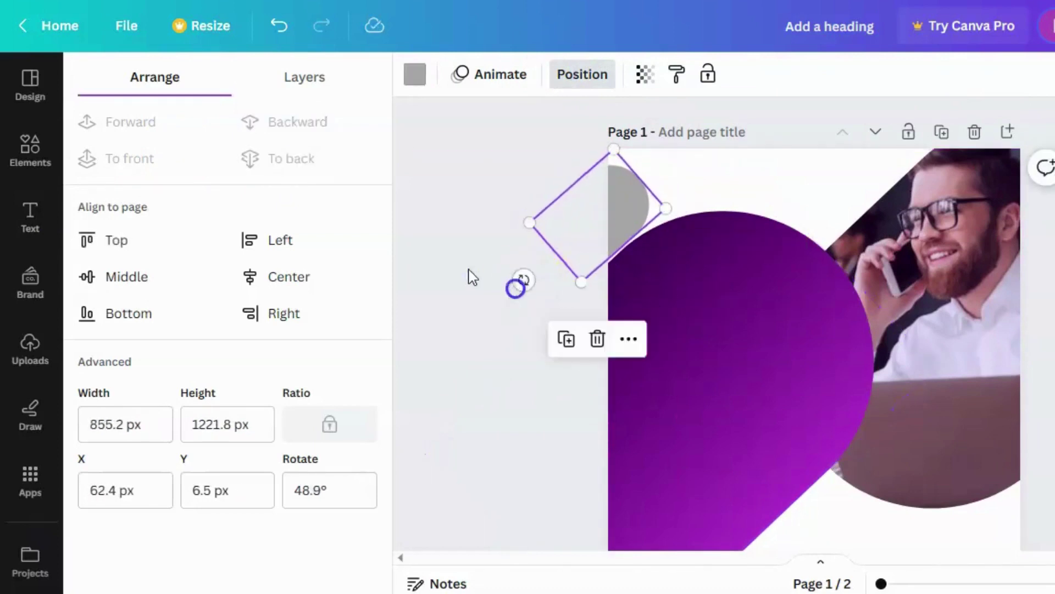
left_click(616, 210)
left_click(567, 340)
mouse_move(706, 308)
left_mouse_down()
mouse_move(787, 310)
mouse_move(779, 313)
left_mouse_up()
left_click(494, 227)
scroll(512, 247, "up", 10)
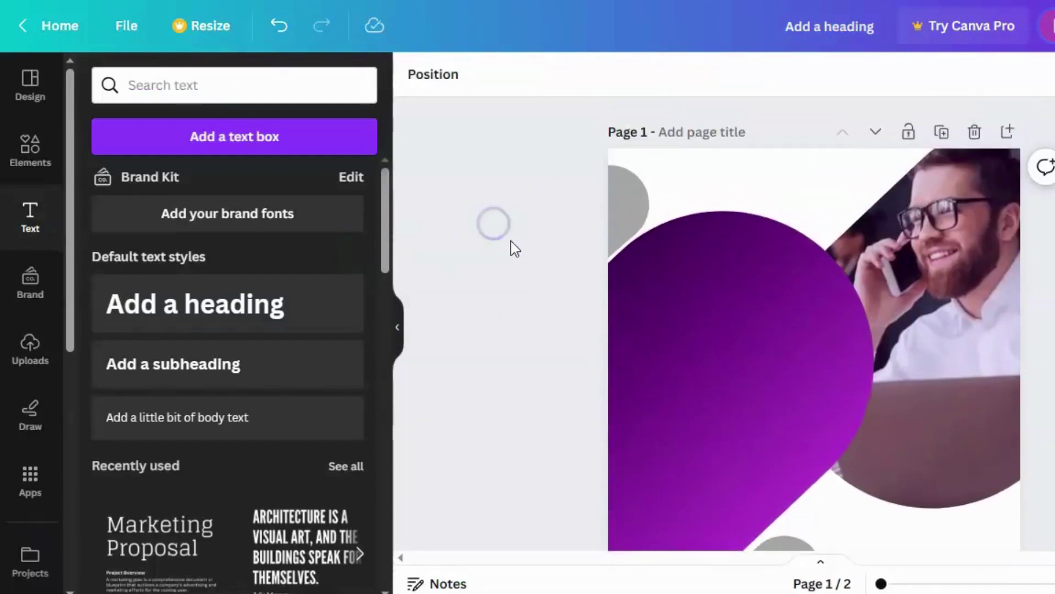
Copy the double-line element onto page 1, rotated diagonally near the top-right edge
scroll(1020, 305, "down", 3)
scroll(1017, 302, "down", 6)
left_click(912, 358)
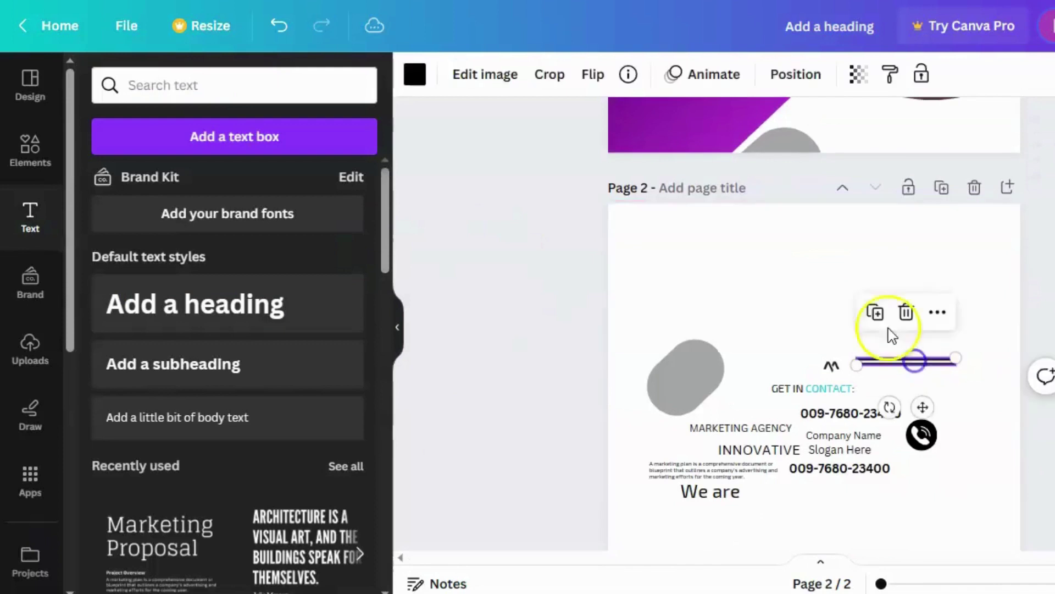
left_click_drag(929, 408, 1004, 428)
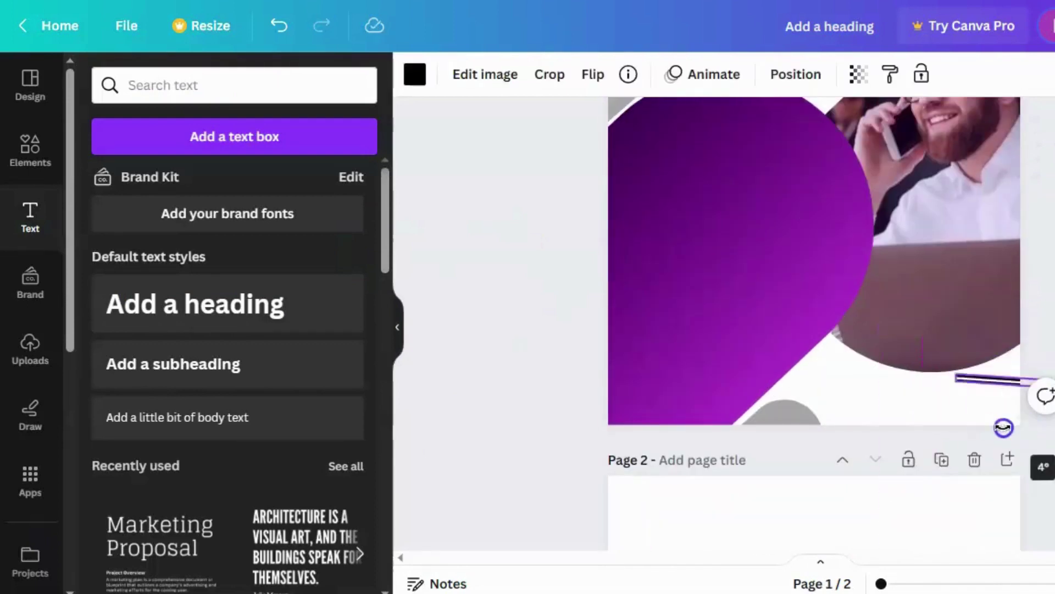
scroll(982, 397, "up", 3)
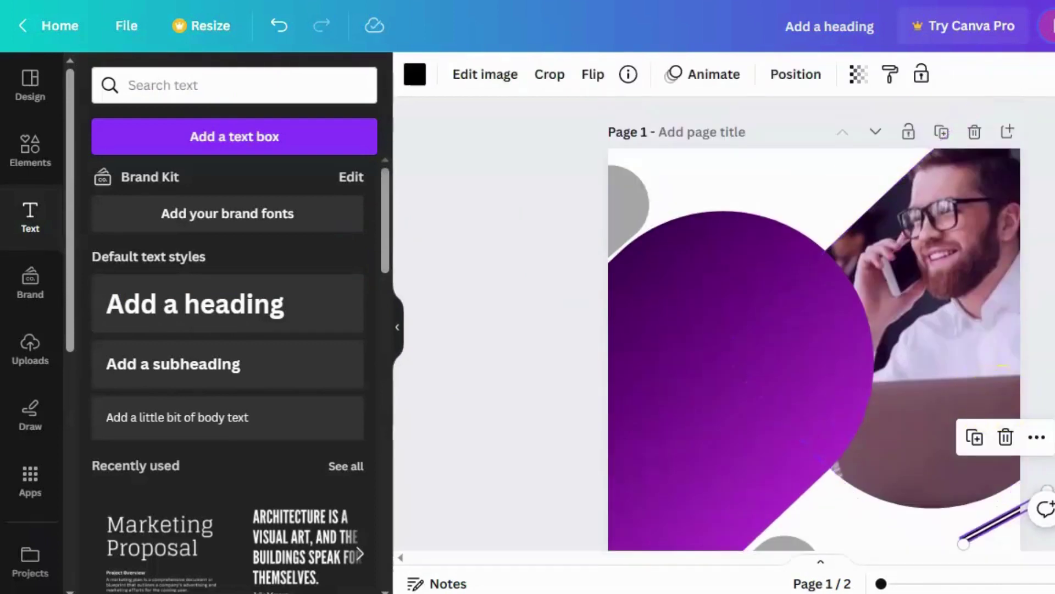
mouse_move(984, 528)
left_mouse_down()
mouse_move(1009, 499)
mouse_move(961, 286)
left_mouse_up()
left_click_drag(943, 192, 947, 116)
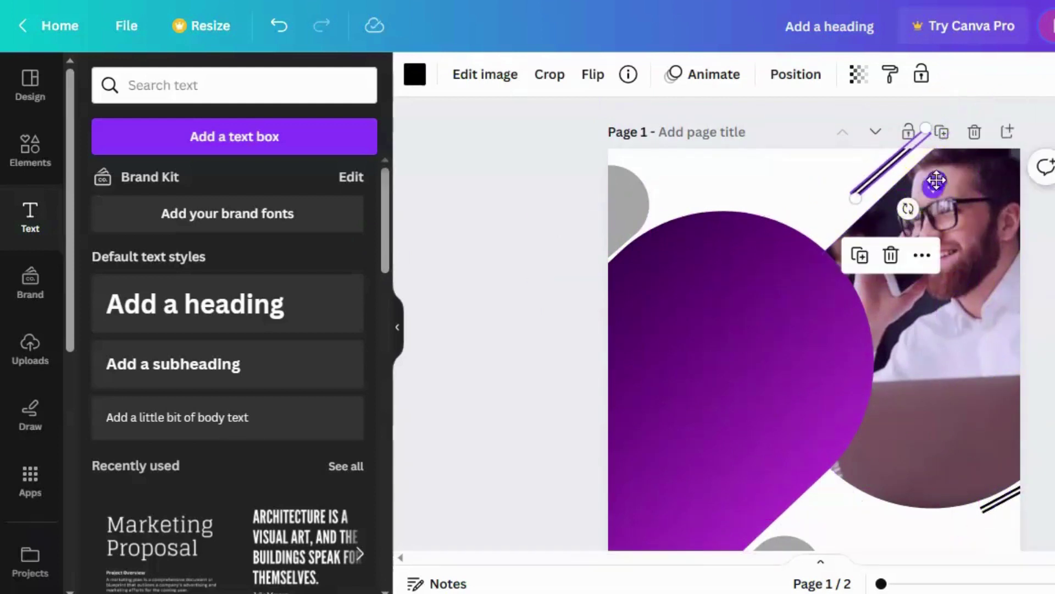
left_click_drag(935, 181, 958, 161)
Recolour the accent lines to custom purple #760284 and apply the purple gradient swatch
left_click(407, 81)
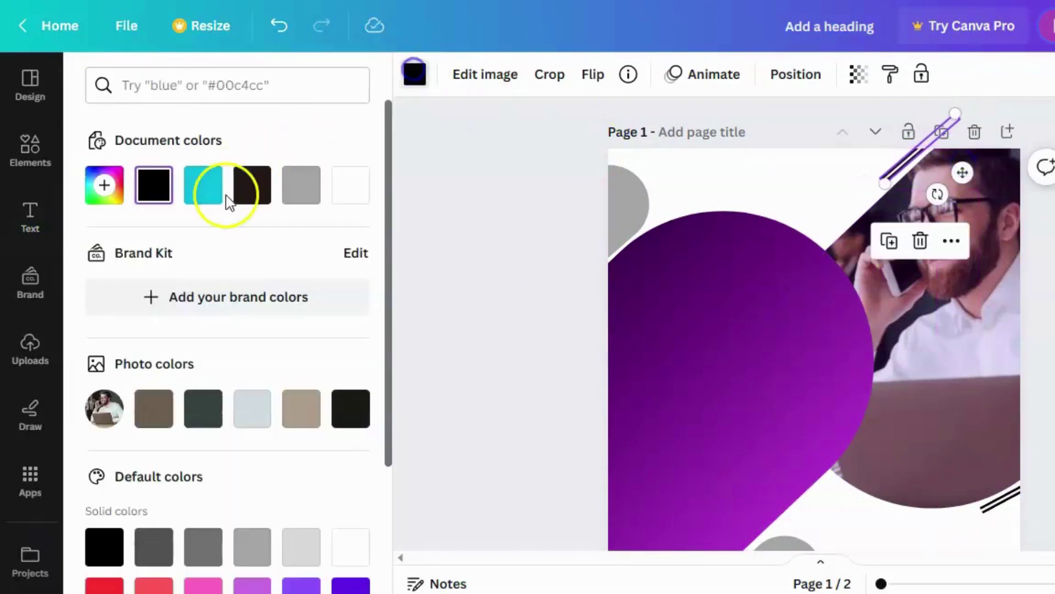
left_click(117, 200)
left_click(352, 277)
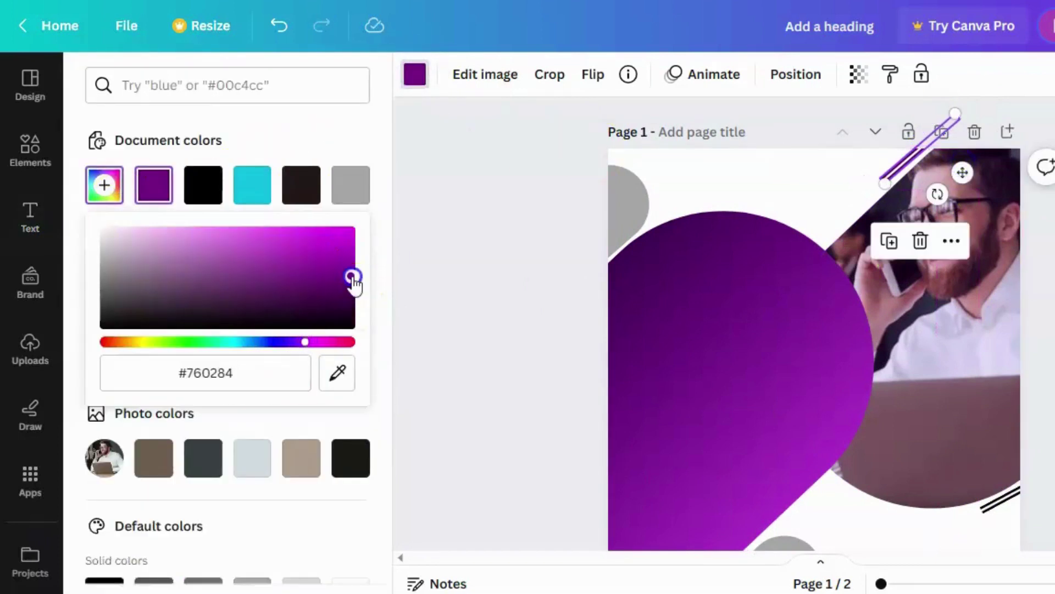
left_click(153, 234)
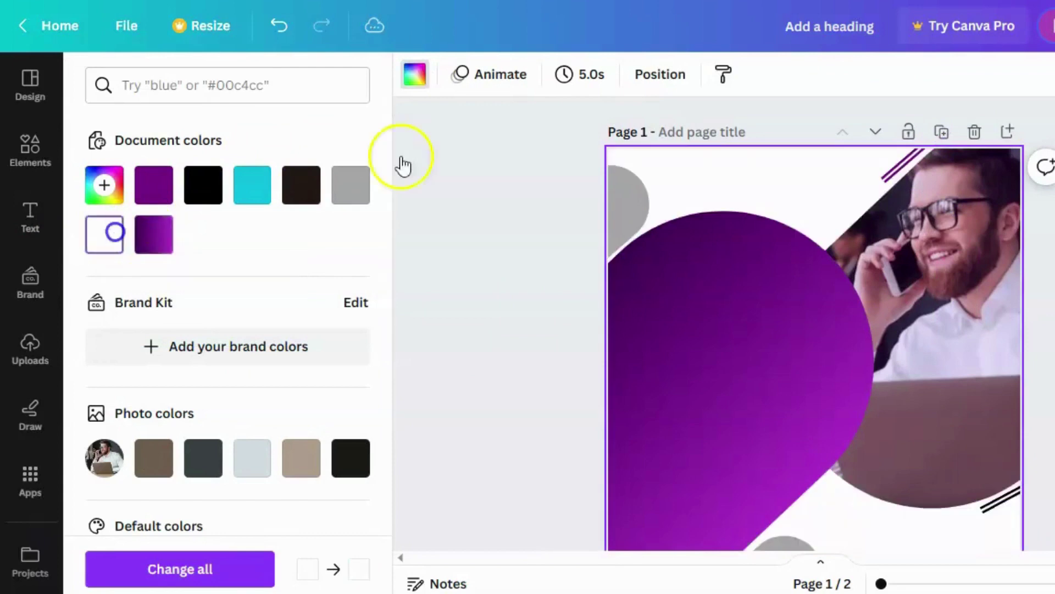
left_click(1014, 493)
left_click(153, 192)
Nudge the purple gradient shape slightly down-right and the grey circle slightly lower
left_click(502, 264)
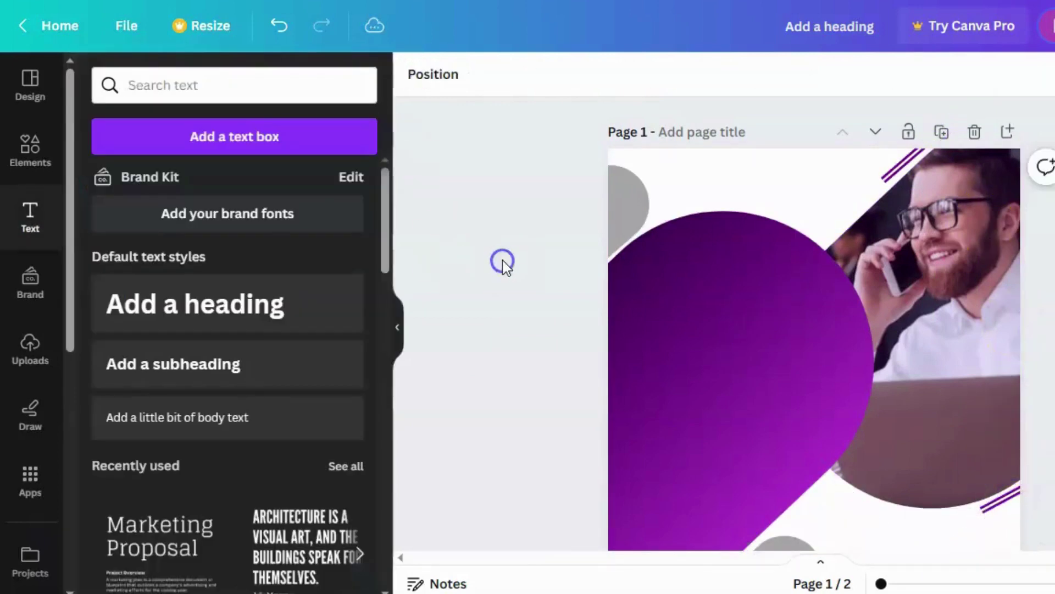
scroll(505, 267, "down", 3)
scroll(501, 267, "down", 5)
scroll(936, 445, "up", 3)
scroll(935, 445, "up", 4)
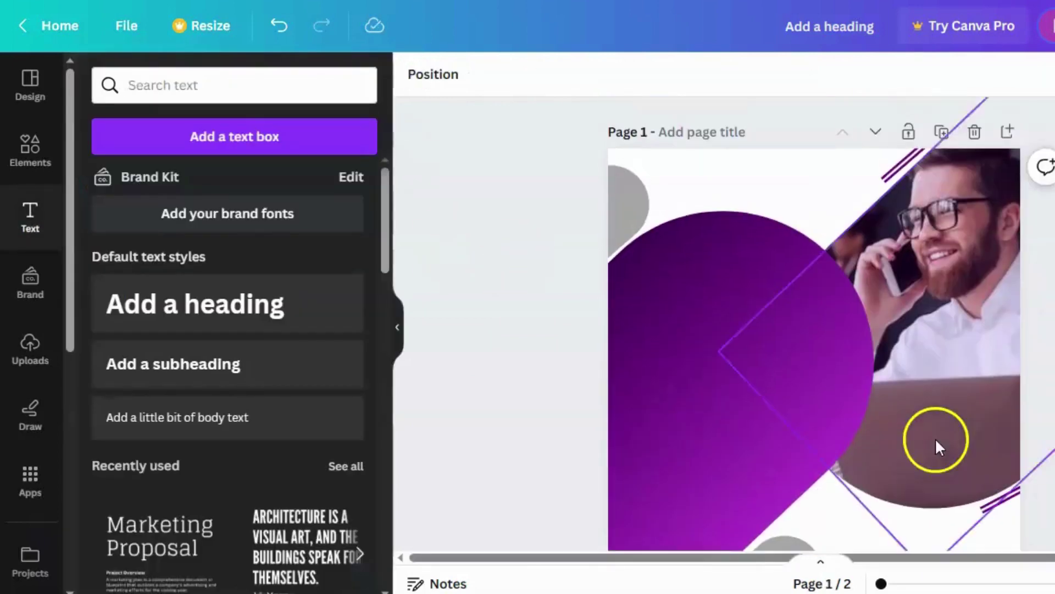
left_click_drag(752, 316, 757, 324)
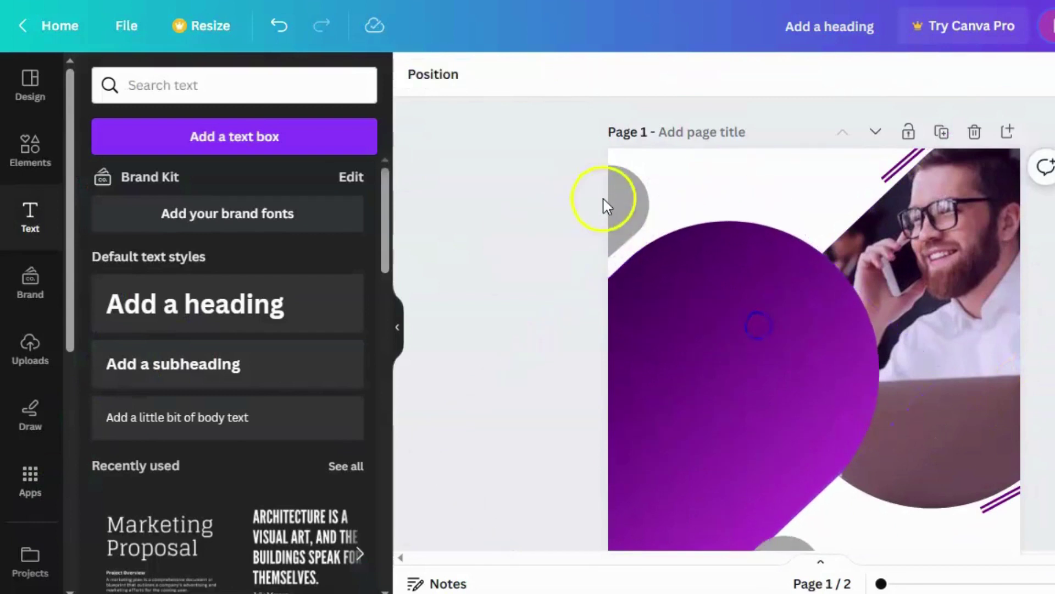
left_click_drag(603, 203, 612, 209)
scroll(753, 429, "down", 2)
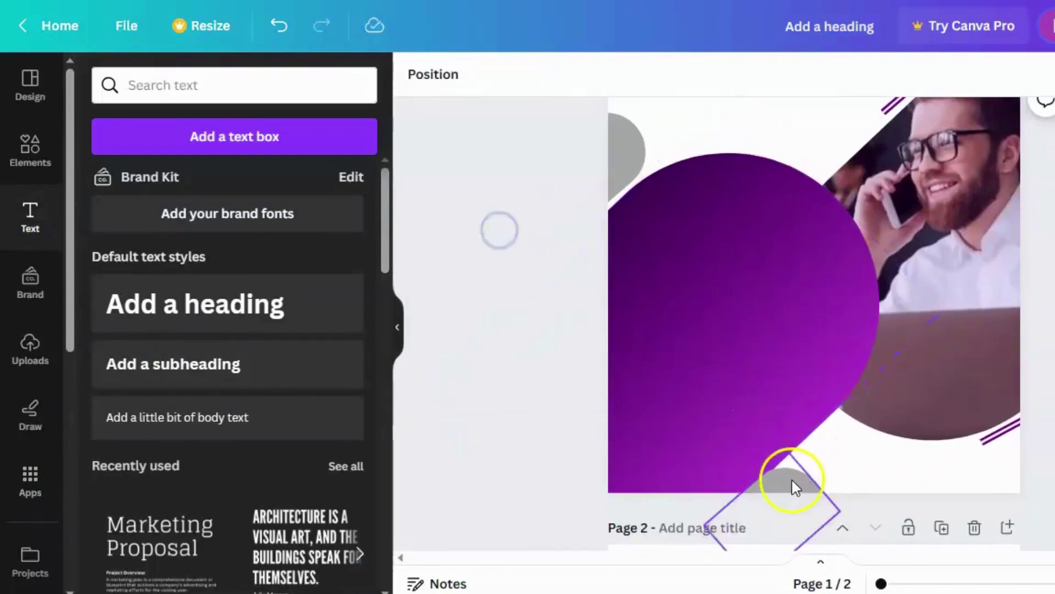
scroll(666, 358, "up", 2)
Shift the diamond-framed photo right and move the purple accent lines into the top-right corner
left_click_drag(667, 358, 979, 328)
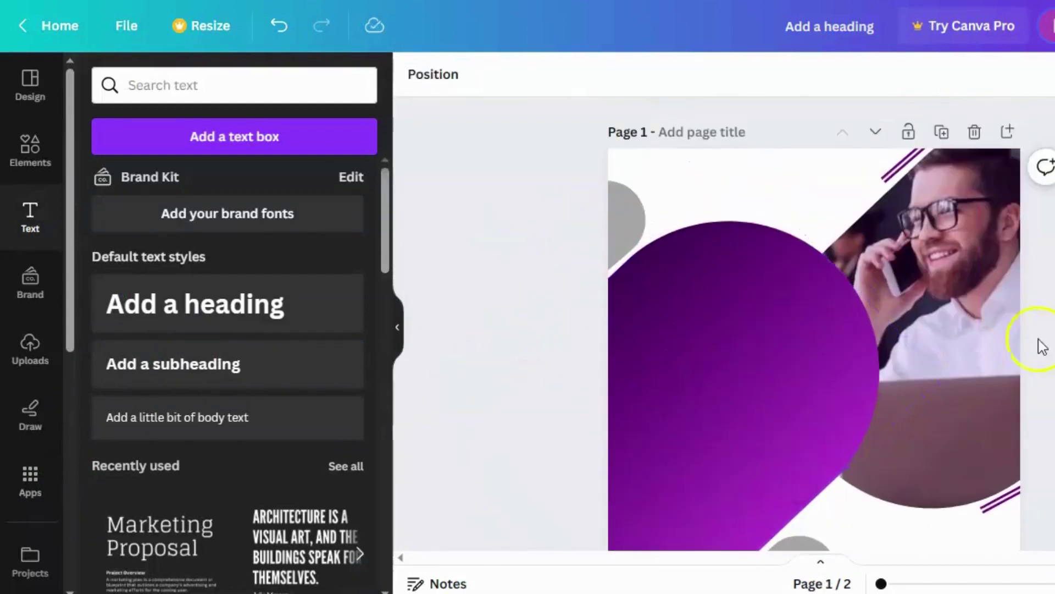
left_click(1001, 487)
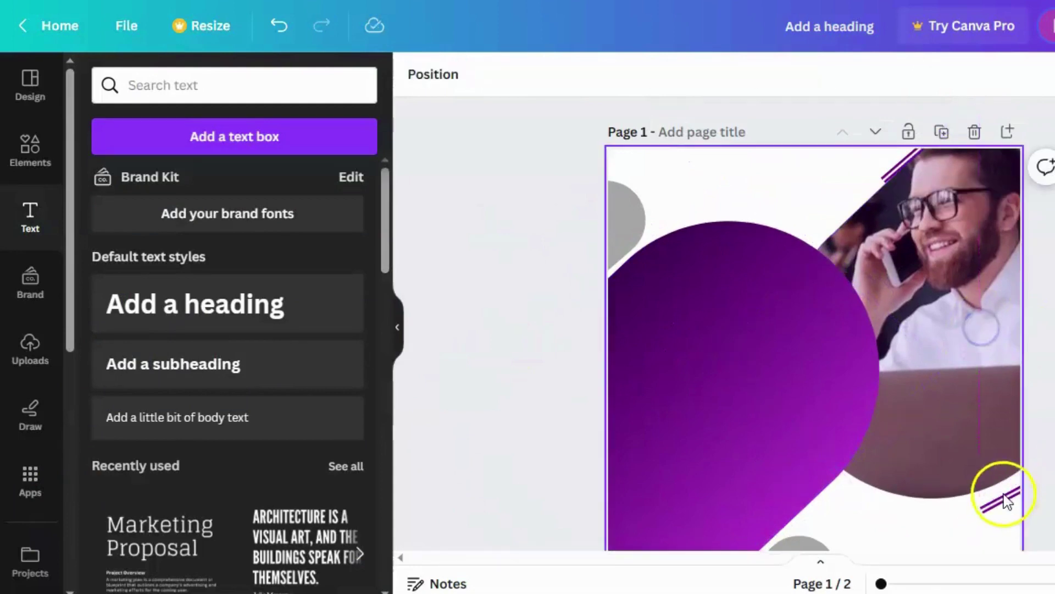
left_click_drag(896, 176, 907, 165)
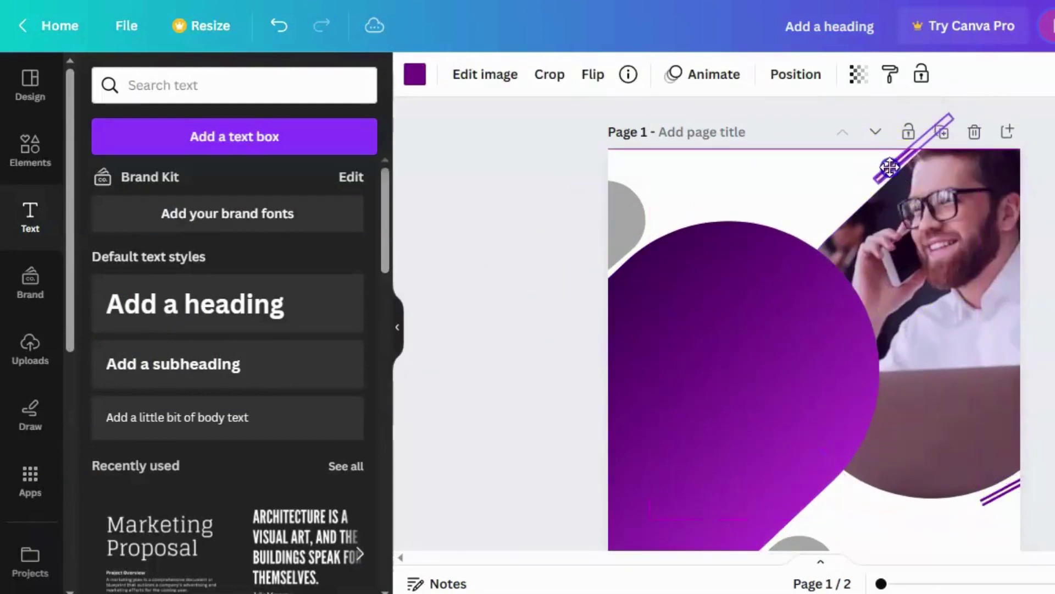
scroll(813, 324, "down", 8)
scroll(814, 324, "down", 4)
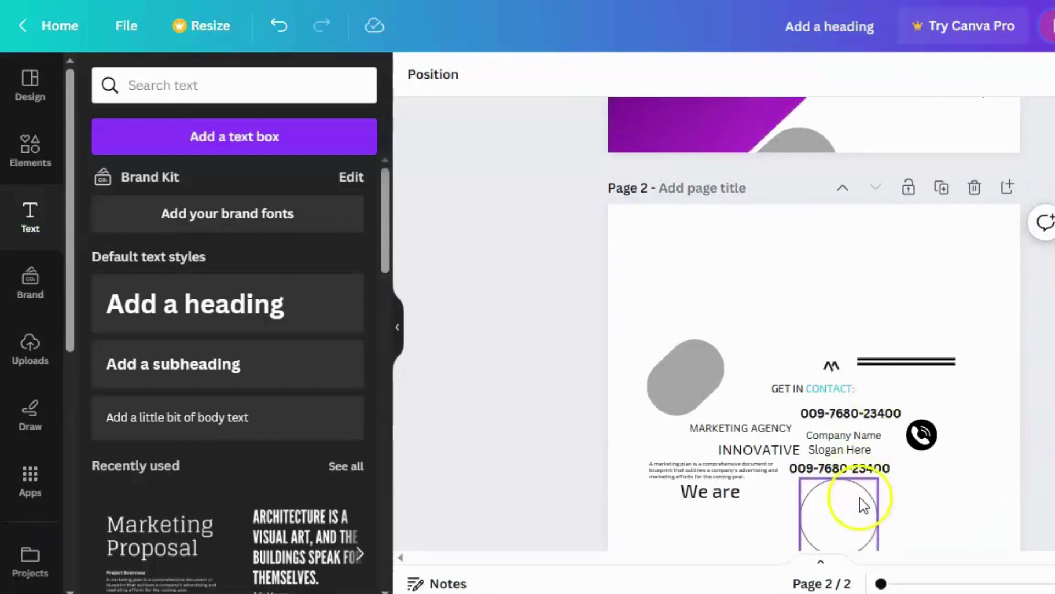
Bring the circle outline onto page 1, enlarge it around the purple shape and make it white
left_click_drag(863, 504, 924, 254)
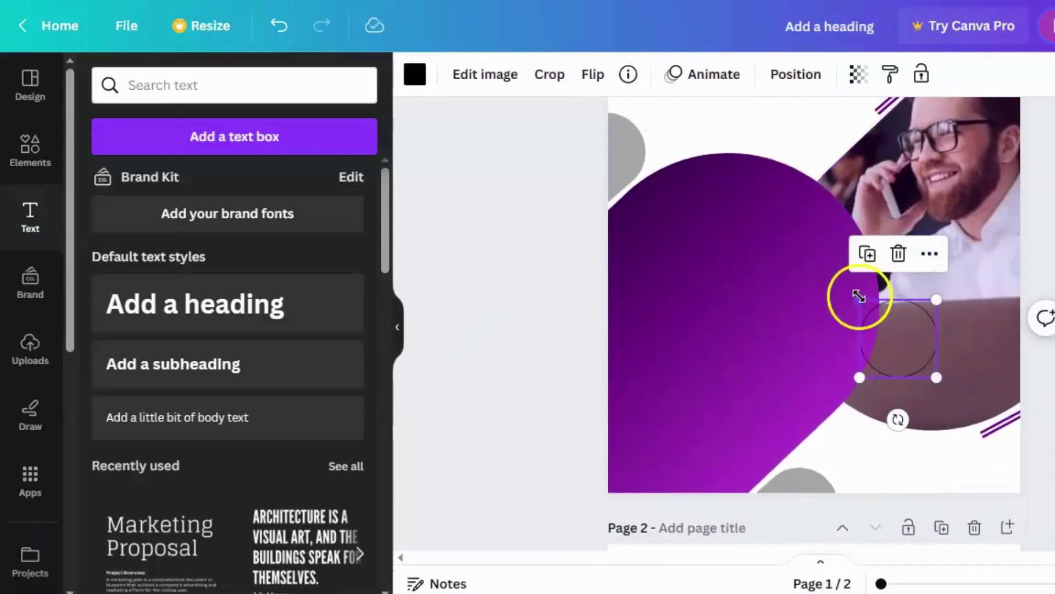
left_click_drag(859, 297, 662, 102)
left_click_drag(806, 241, 806, 295)
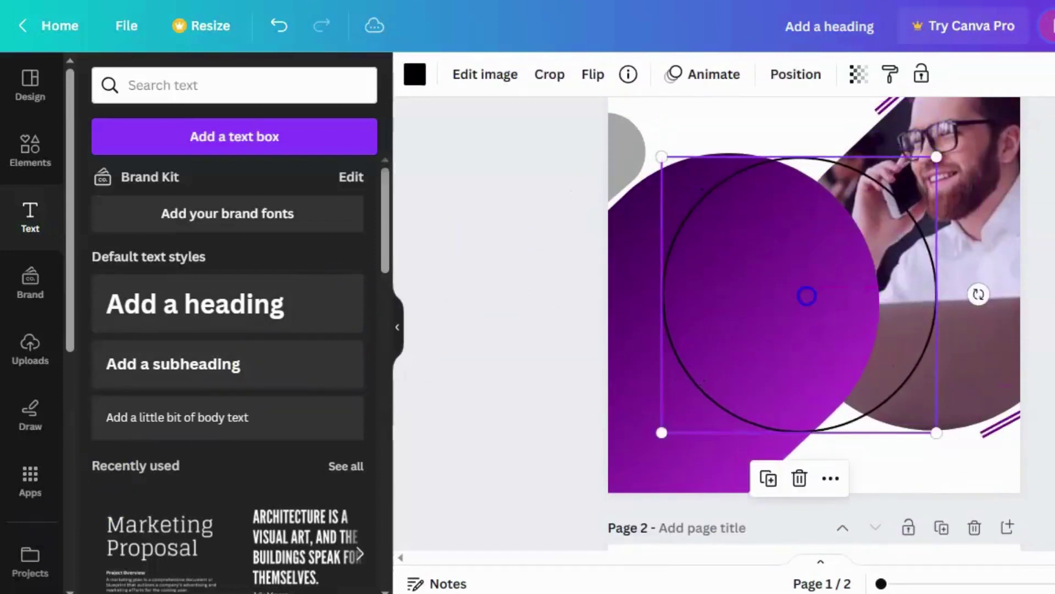
left_click_drag(661, 157, 607, 103)
left_click_drag(759, 279, 721, 319)
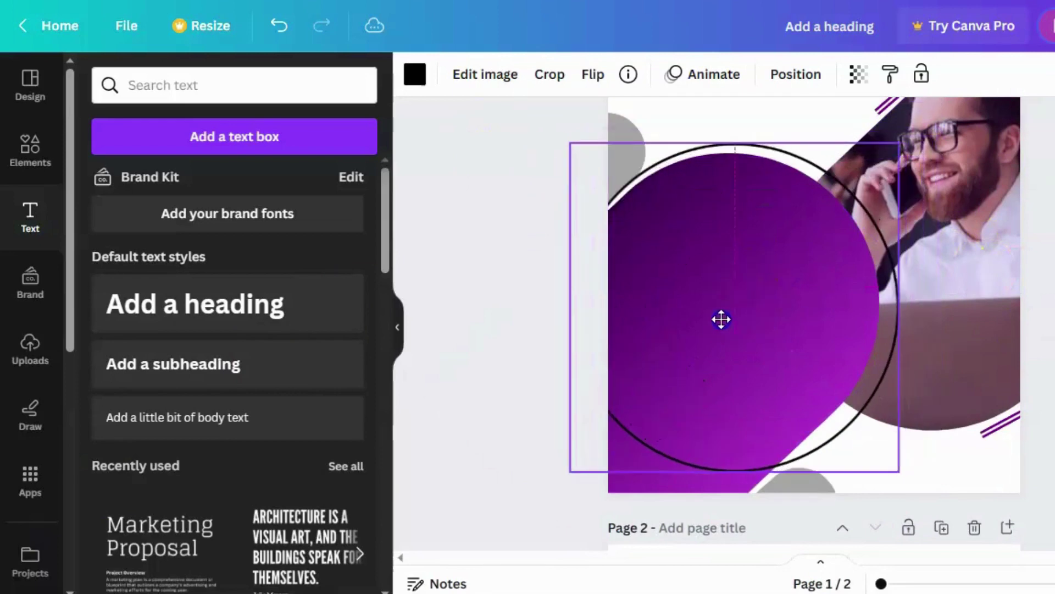
left_click(414, 74)
left_click(124, 236)
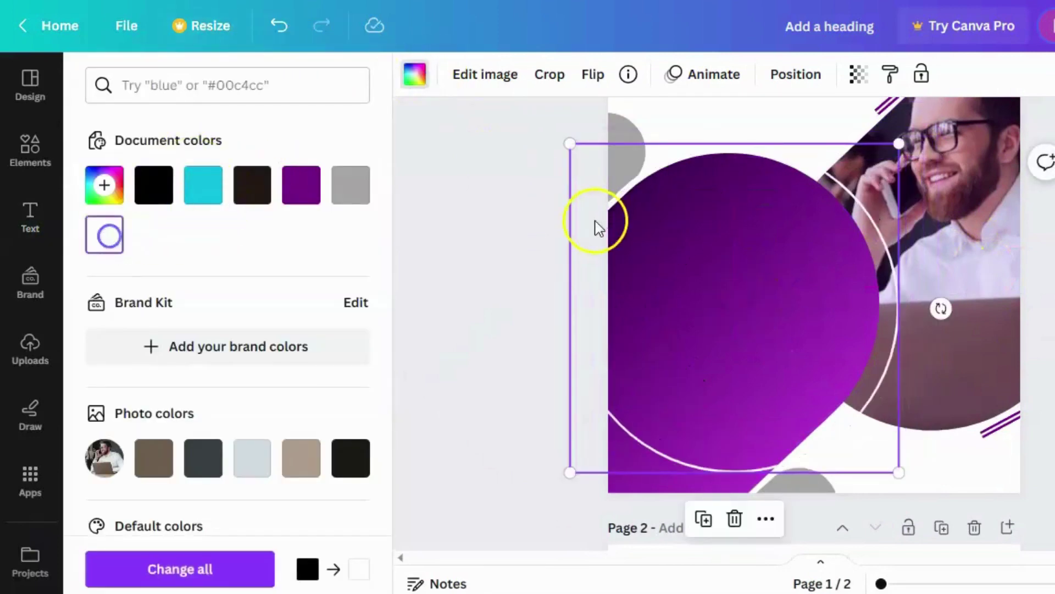
Bring the purple gradient shape in front of the circle outline
left_click(632, 275)
left_click(588, 76)
left_click(160, 176)
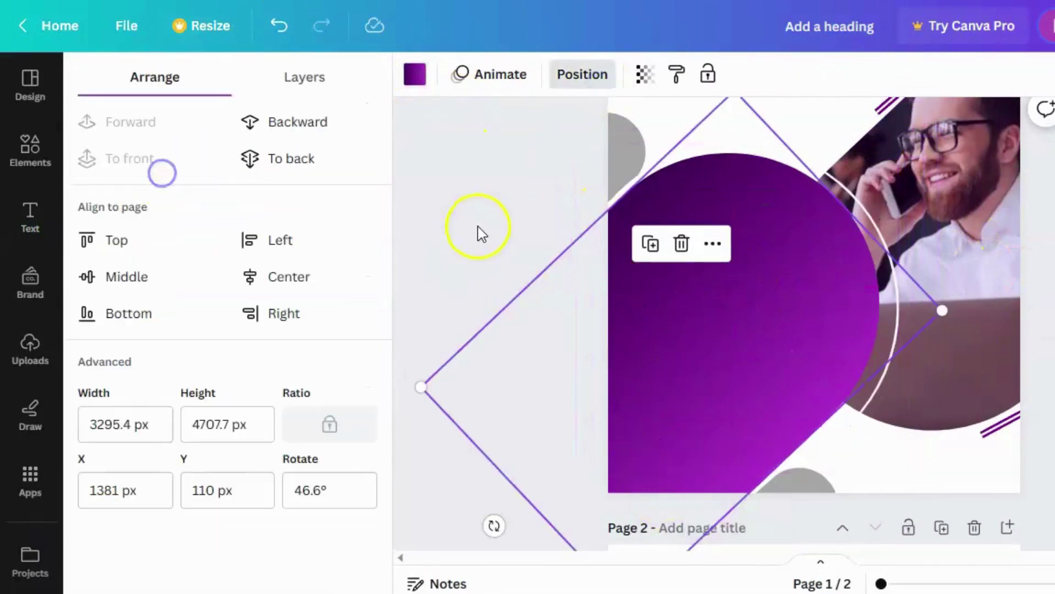
left_click(477, 230)
scroll(659, 291, "down", 5)
Place INNOVATIVE on the purple shape in white League Spartan
scroll(796, 372, "down", 1)
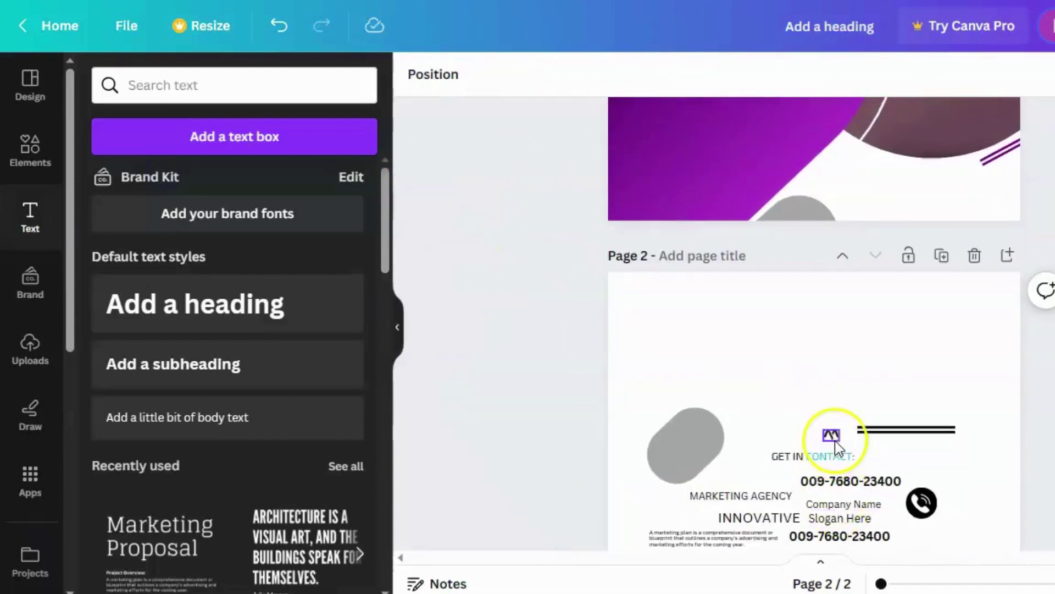
scroll(835, 440, "down", 1)
left_click_drag(791, 450, 734, 352)
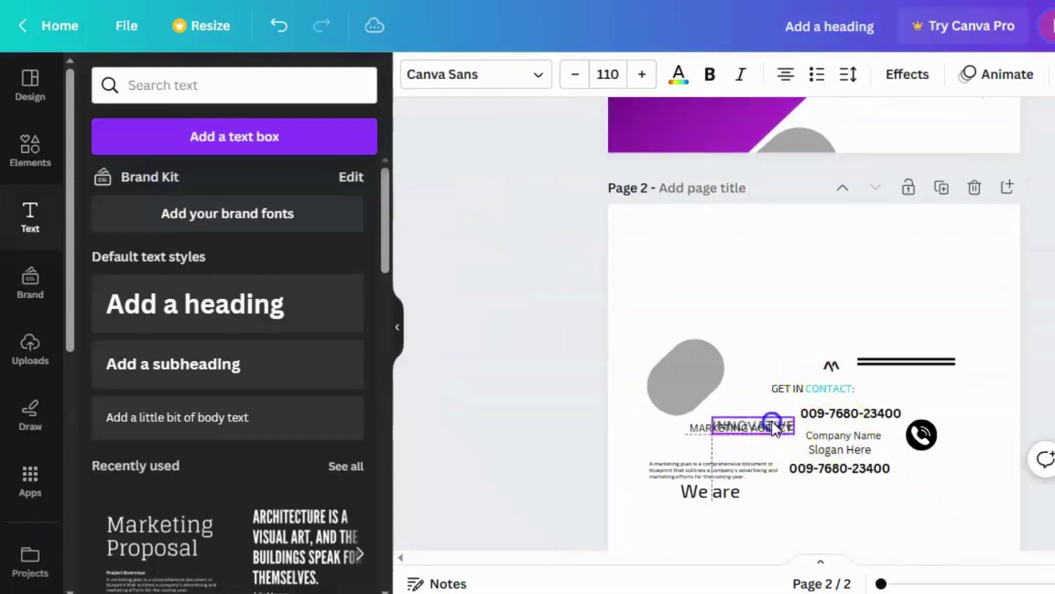
left_click(691, 82)
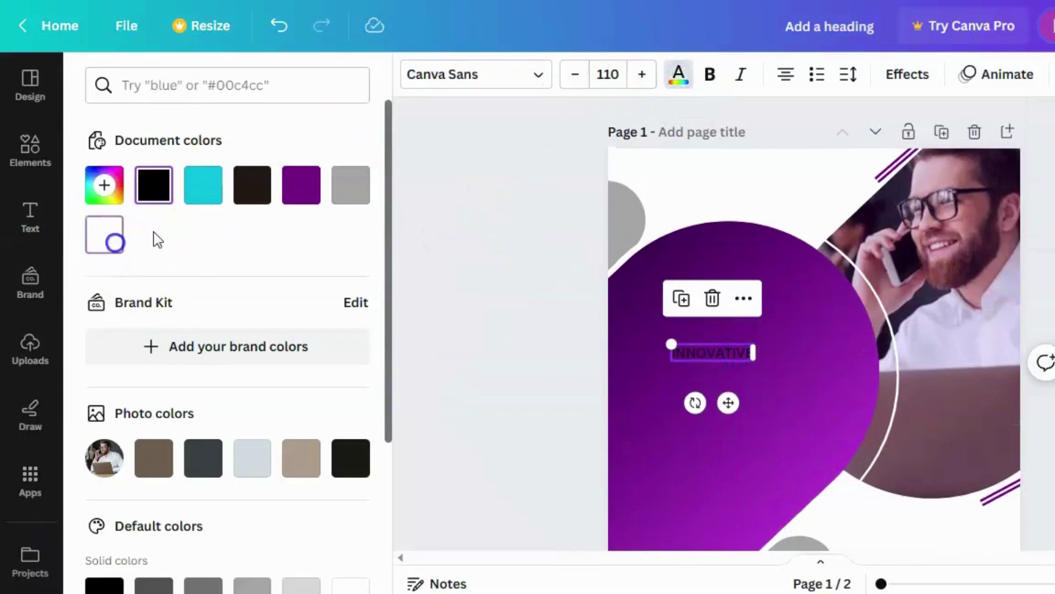
left_click(476, 74)
left_click(131, 391)
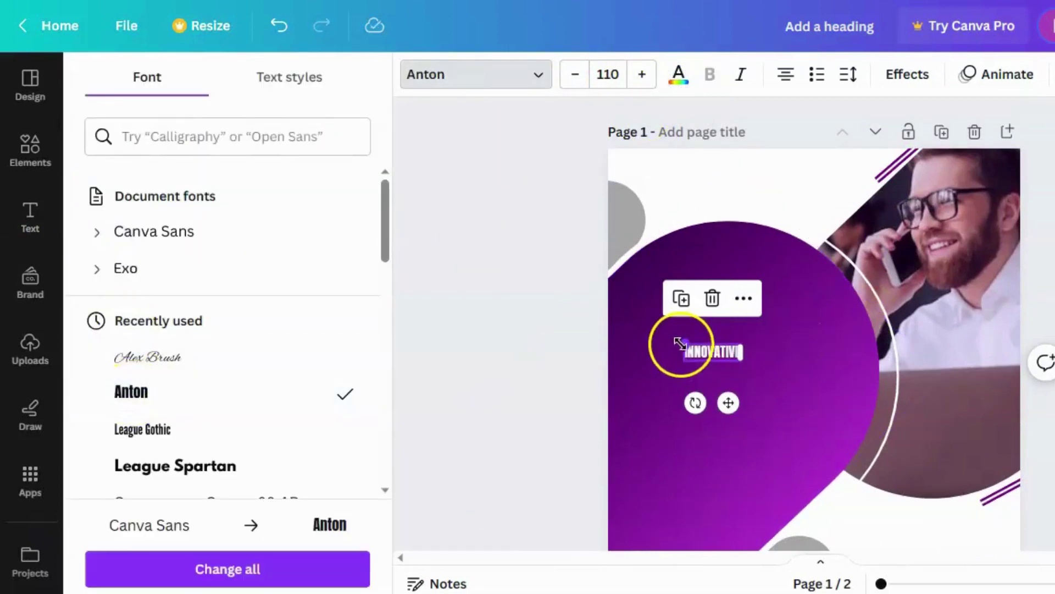
scroll(229, 405, "down", 1)
left_click(231, 411)
mouse_move(650, 346)
left_mouse_down()
mouse_move(628, 347)
mouse_move(708, 312)
left_mouse_up()
left_click(478, 341)
scroll(478, 342, "down", 5)
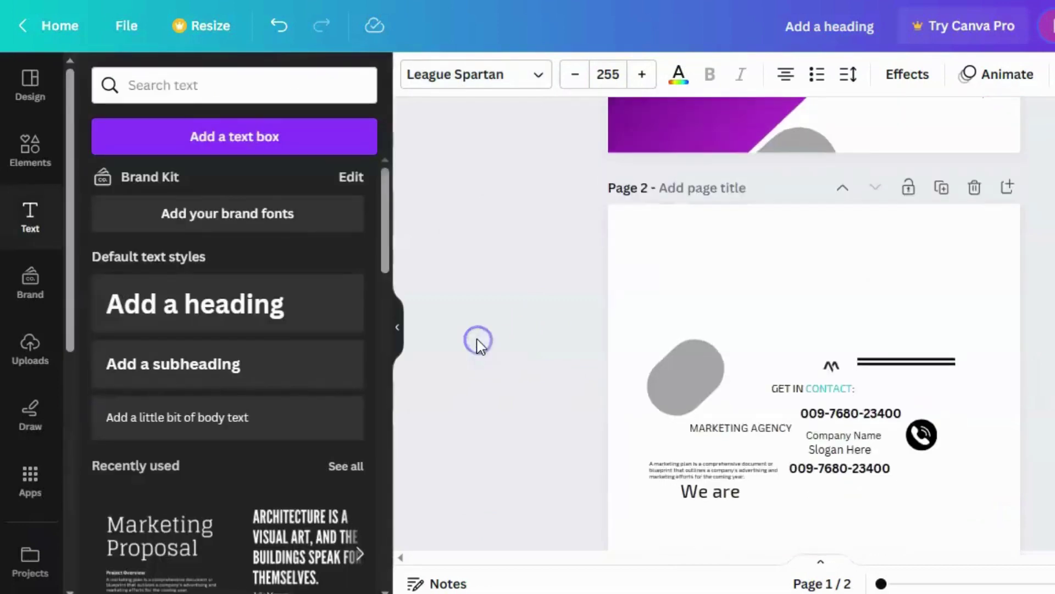
Place MARKETING AGENCY beneath INNOVATIVE in white Anton, sized to fit
left_click_drag(735, 438, 714, 343)
left_click(476, 74)
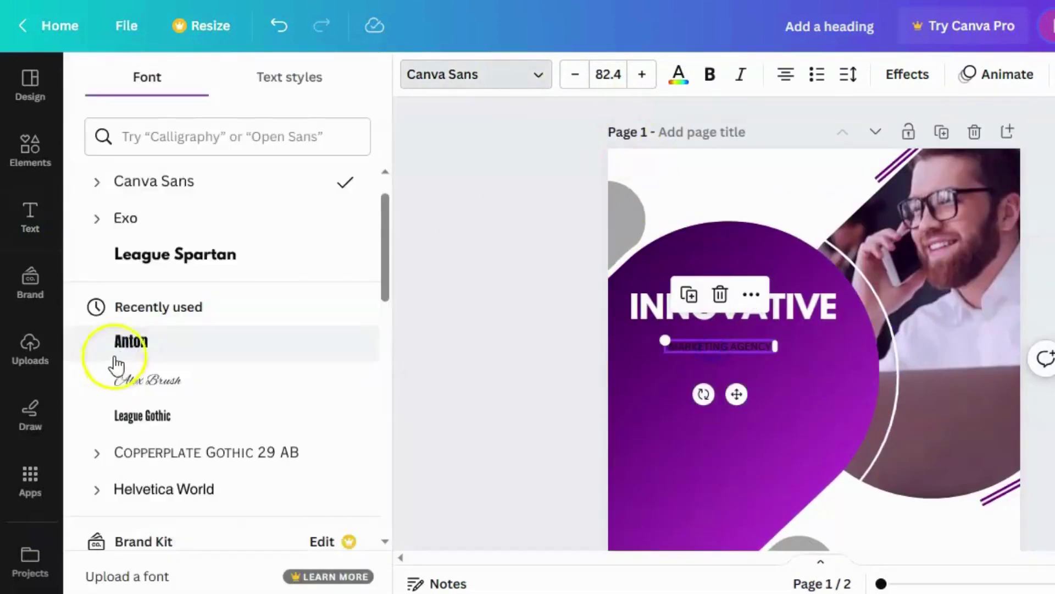
left_click(158, 352)
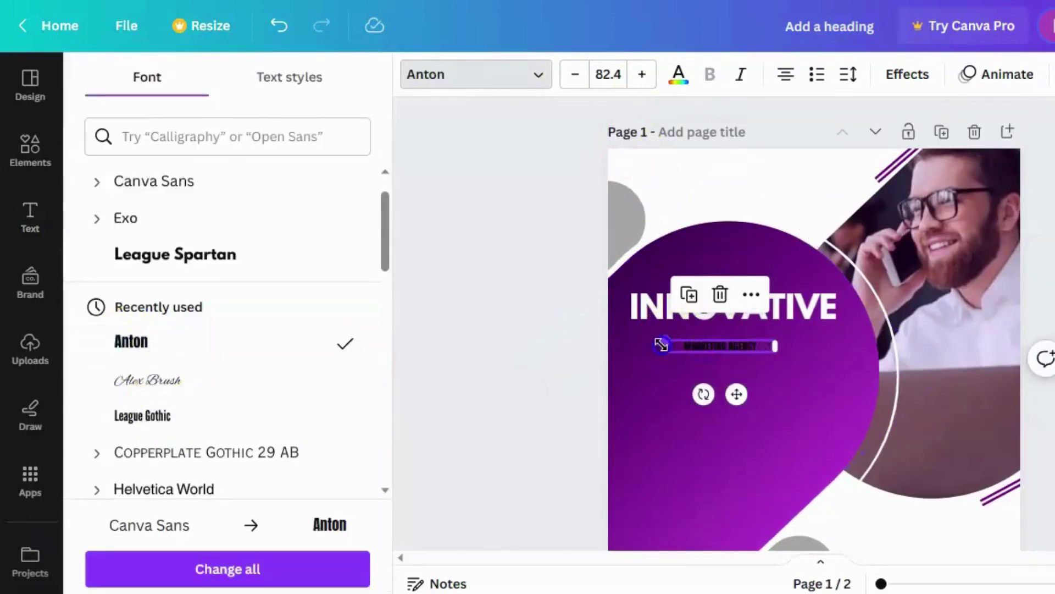
left_click(678, 76)
left_click(104, 235)
mouse_move(584, 330)
left_mouse_down()
mouse_move(520, 330)
mouse_move(724, 347)
left_mouse_up()
left_click_drag(575, 330, 571, 327)
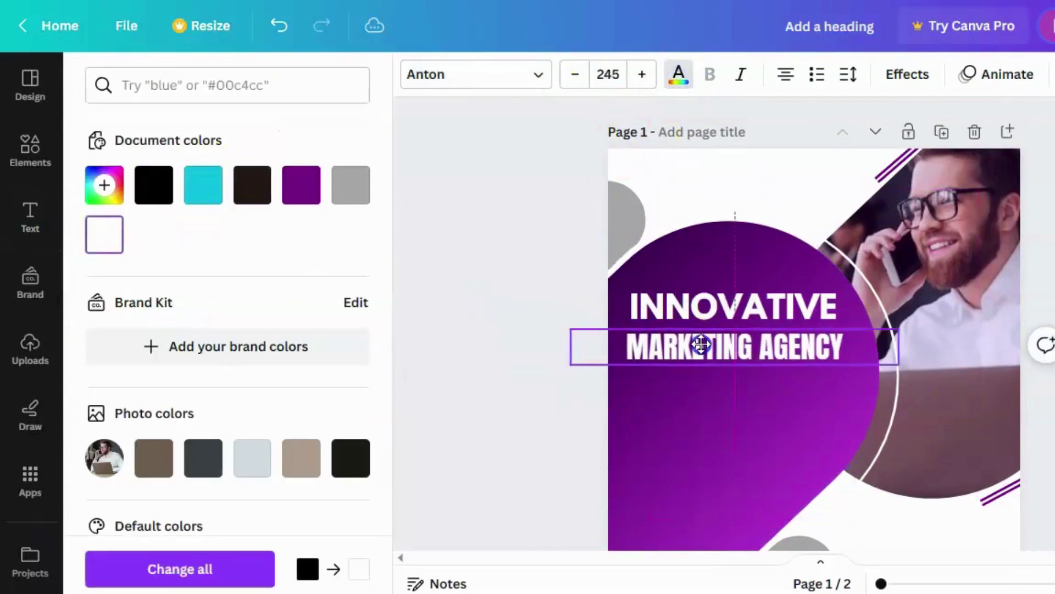
left_click_drag(700, 344, 702, 336)
left_click_drag(574, 319, 589, 324)
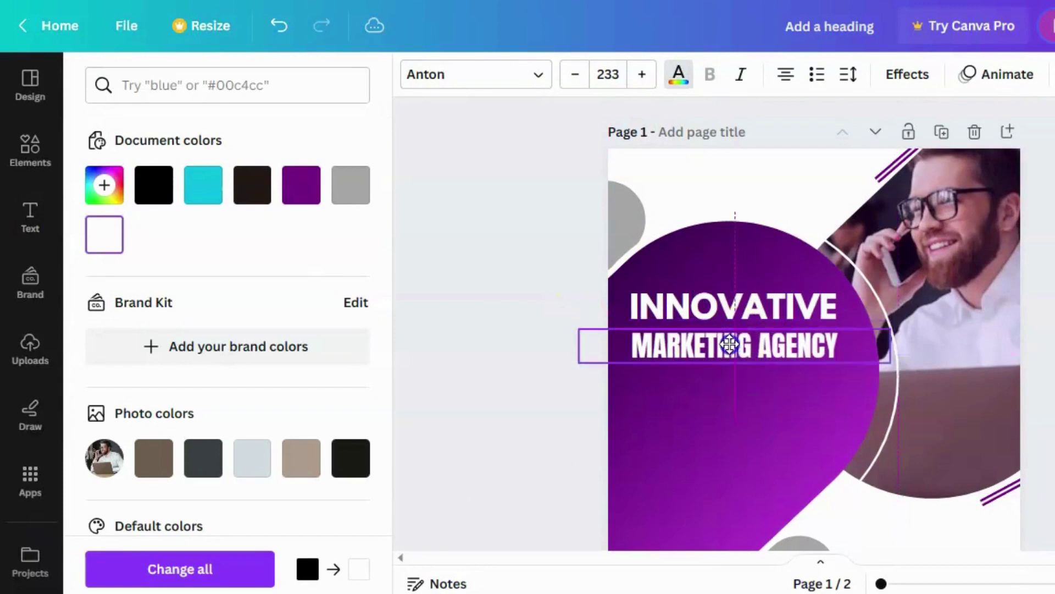
scroll(748, 460, "down", 3)
Add 'We are' above INNOVATIVE in white Alex Brush, enlarged and centred
scroll(836, 412, "down", 1)
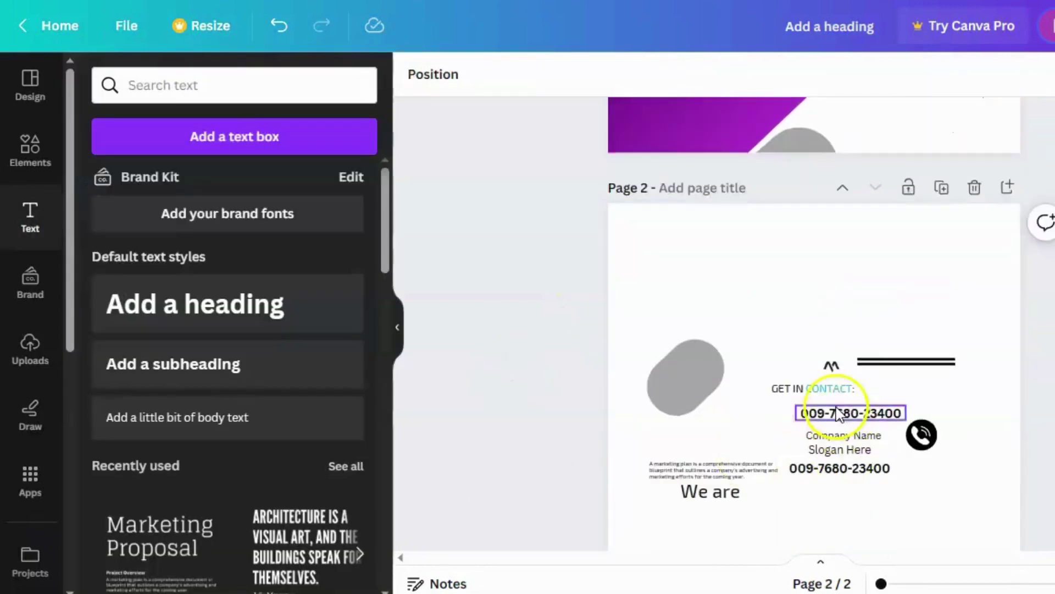
mouse_move(730, 464)
left_mouse_down()
mouse_move(726, 310)
mouse_move(692, 190)
left_mouse_up()
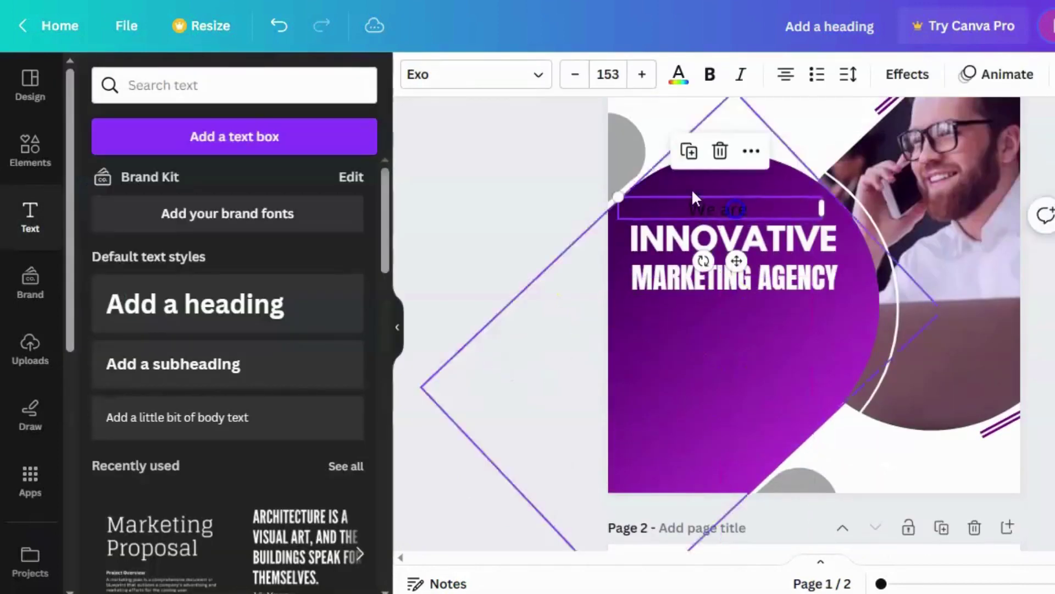
left_click(670, 83)
left_click(473, 74)
left_click(161, 383)
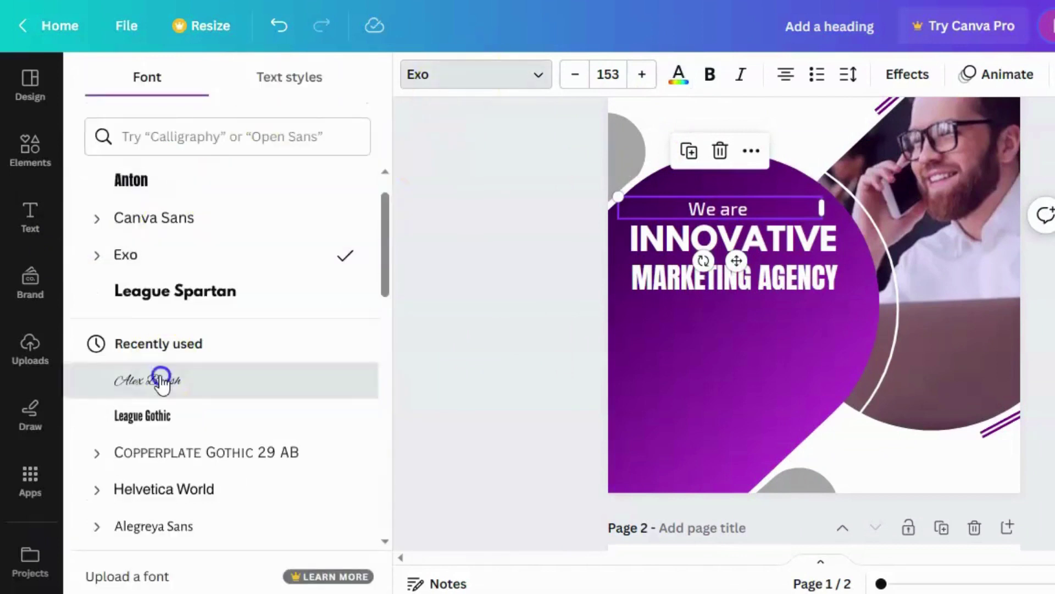
left_click_drag(619, 196, 447, 176)
mouse_move(661, 216)
left_mouse_down()
mouse_move(705, 222)
mouse_move(698, 228)
left_mouse_up()
left_click_drag(863, 229, 880, 233)
Line up MARKETING AGENCY with INNOVATIVE and nudge 'We are' into alignment above them
left_click(743, 283)
left_click(742, 280)
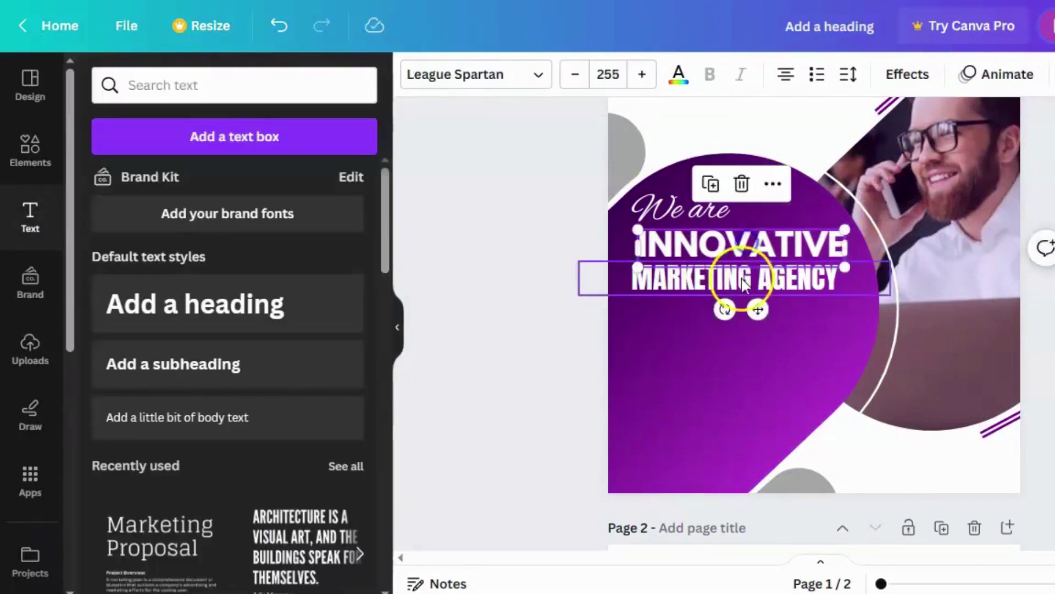
left_click_drag(744, 283, 749, 279)
left_click(466, 247)
left_click(665, 207)
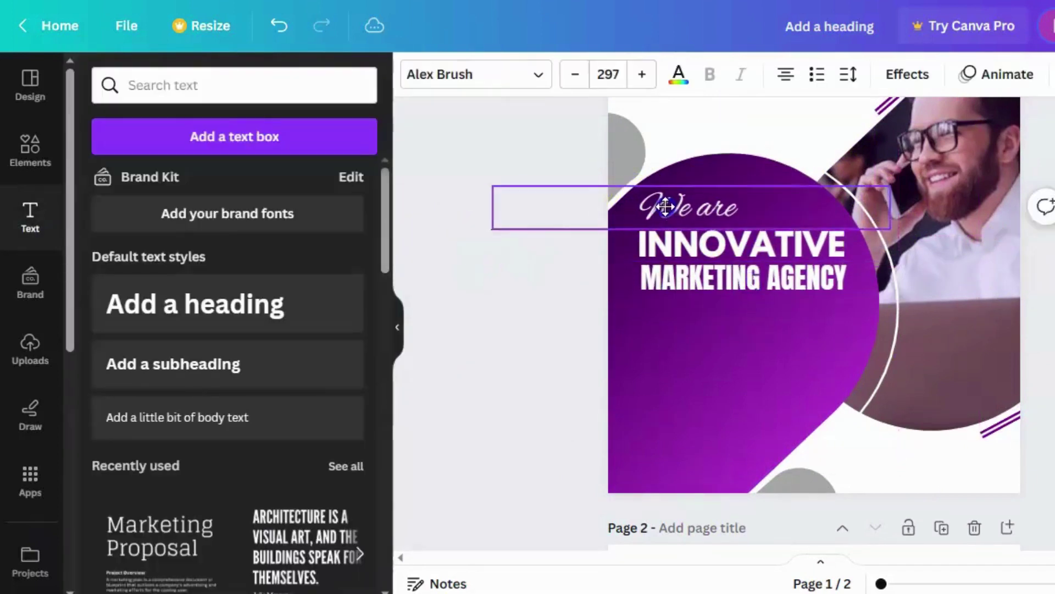
left_click_drag(665, 207, 662, 210)
left_click(544, 317)
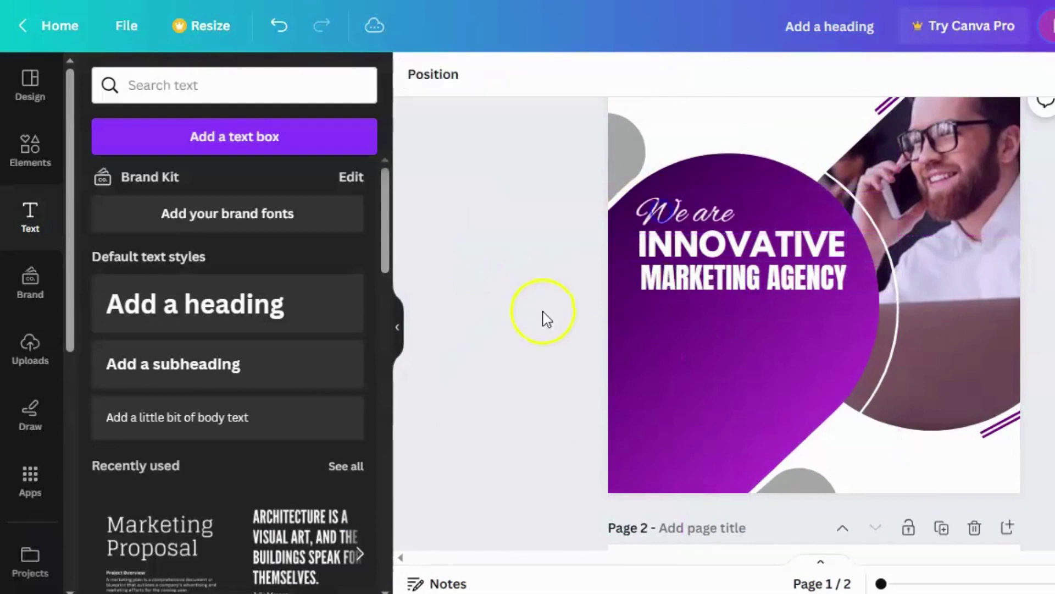
Place the small Exo body paragraph lower on the purple shape and enlarge it
scroll(545, 316, "down", 5)
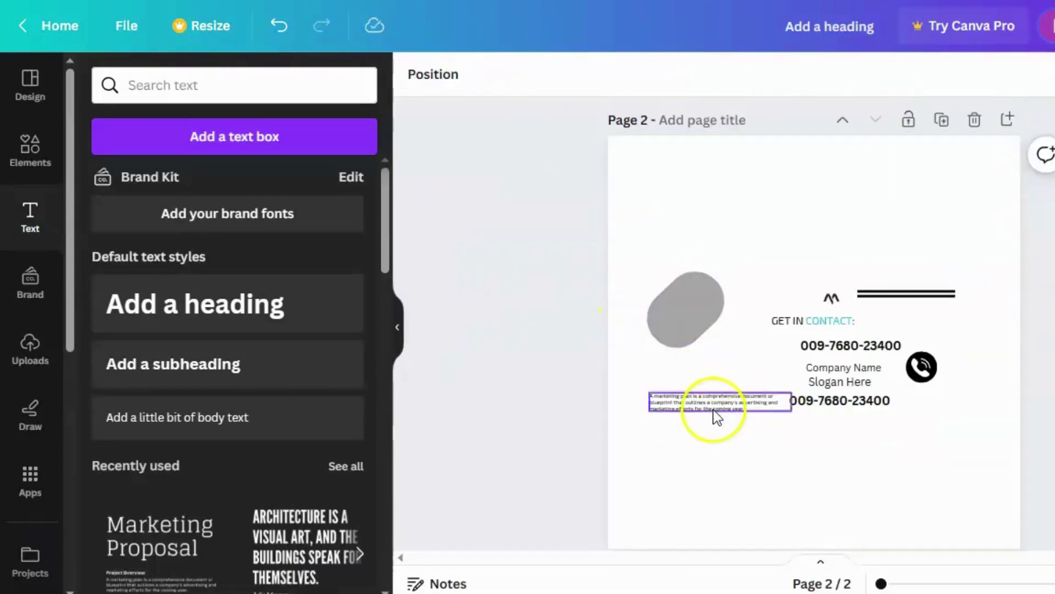
scroll(709, 404, "up", 3)
mouse_move(714, 415)
left_mouse_down()
mouse_move(709, 404)
mouse_move(735, 487)
mouse_move(744, 480)
left_mouse_up()
scroll(709, 404, "up", 3)
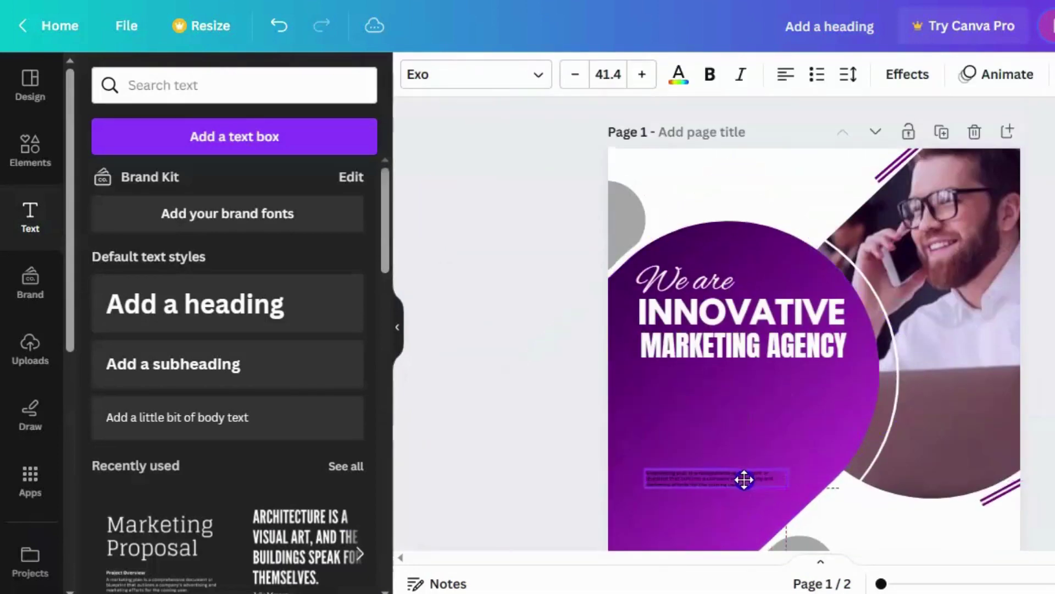
left_click_drag(639, 474, 581, 470)
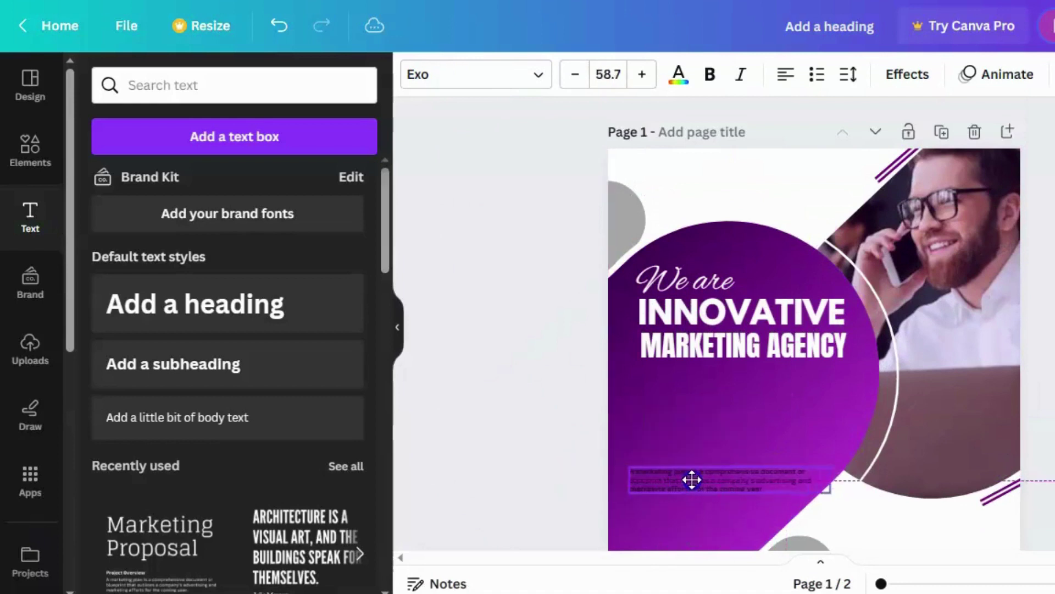
left_click(686, 88)
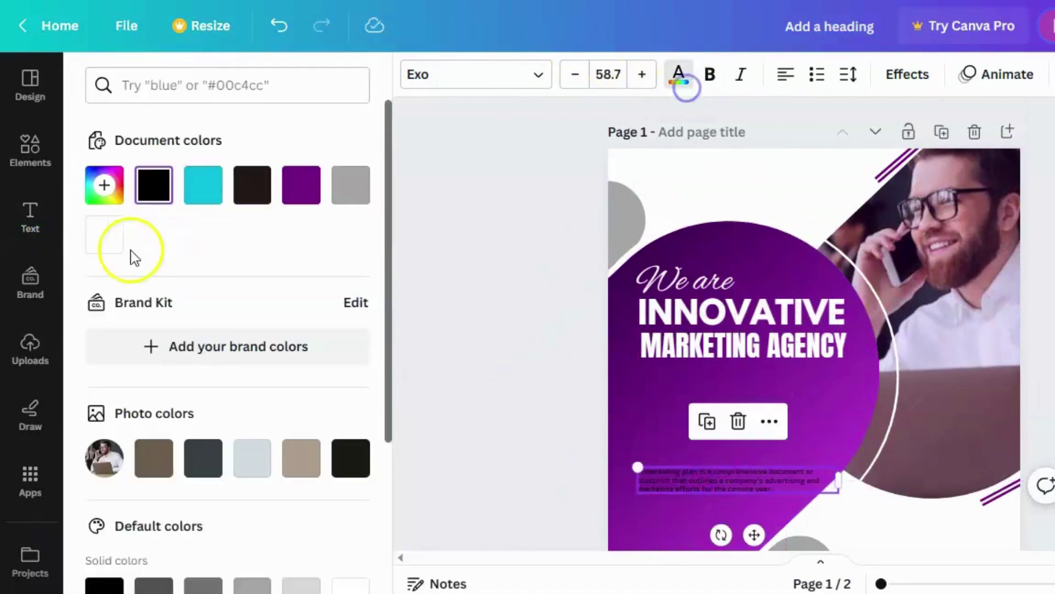
Make the body paragraph white and add a thick line between the heading and paragraph
left_click(456, 300)
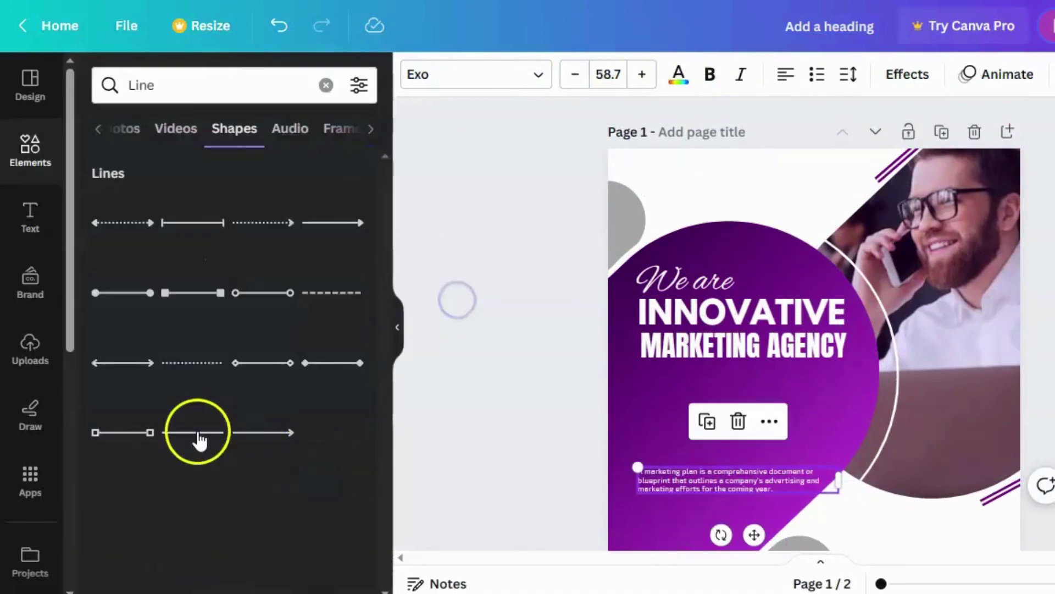
left_click(199, 439)
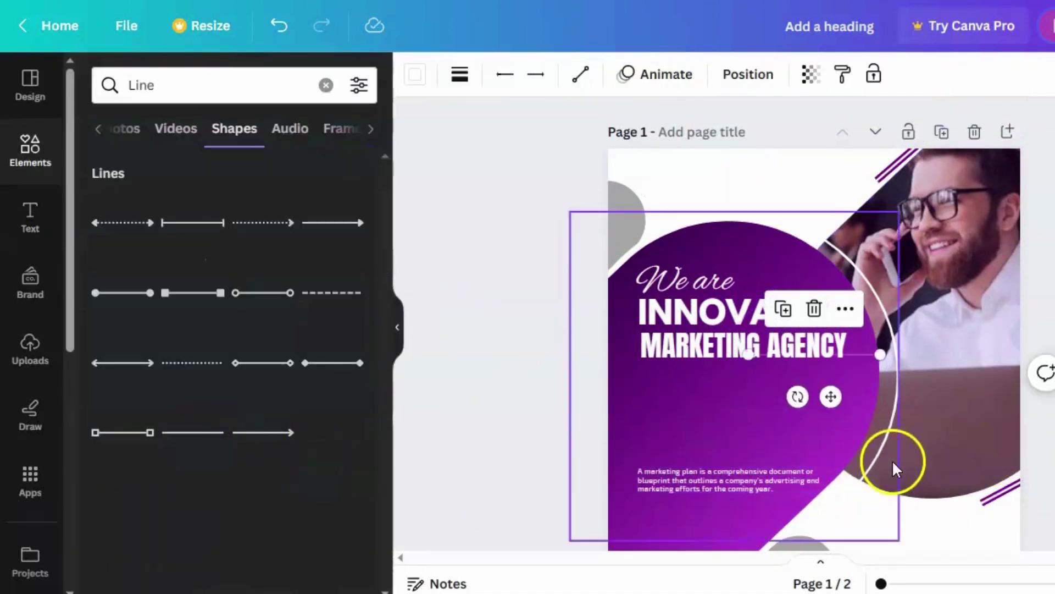
left_click(454, 87)
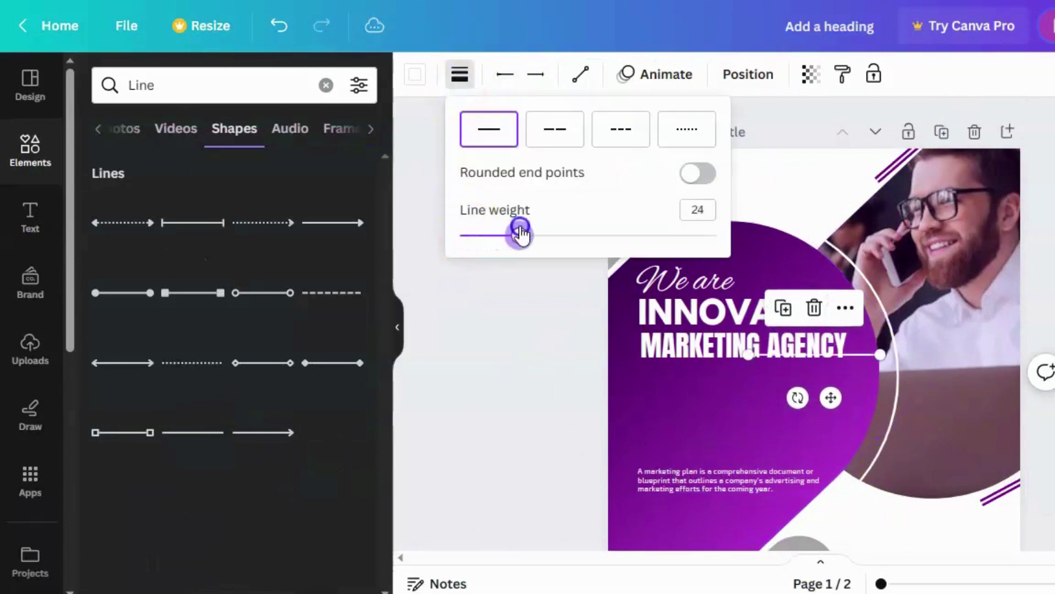
left_click_drag(835, 392, 734, 449)
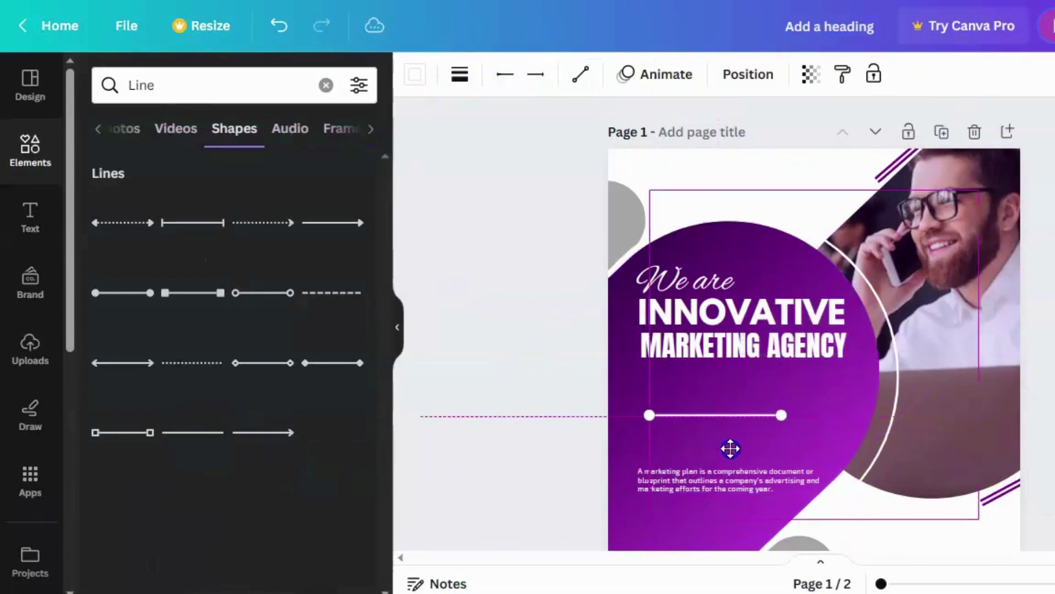
Resize the body paragraph and align its left edge with the divider line
left_click(704, 481)
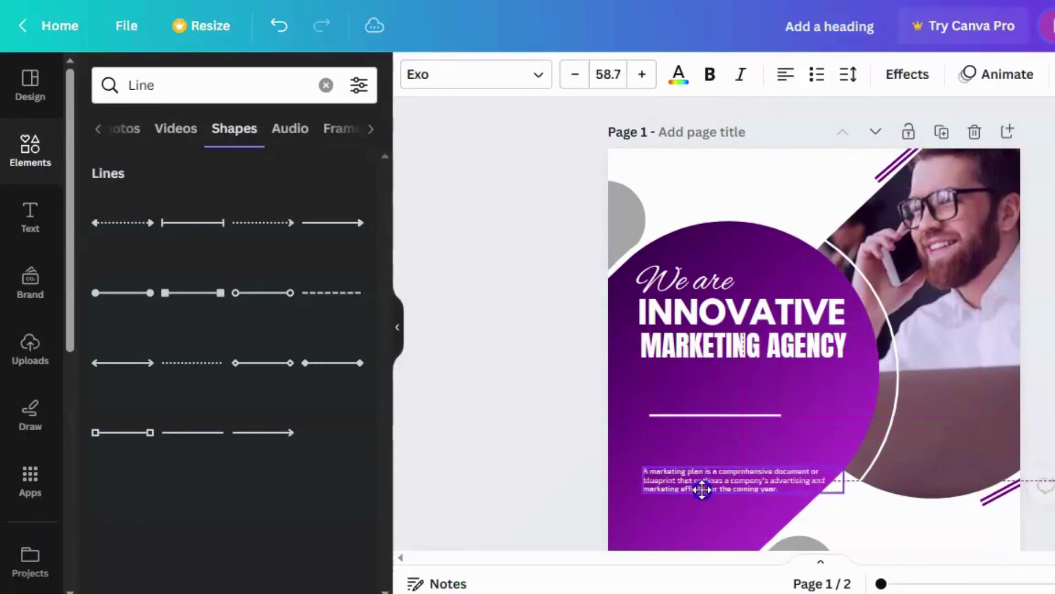
left_click_drag(840, 482, 839, 481)
left_click_drag(702, 472, 707, 473)
left_click(558, 440)
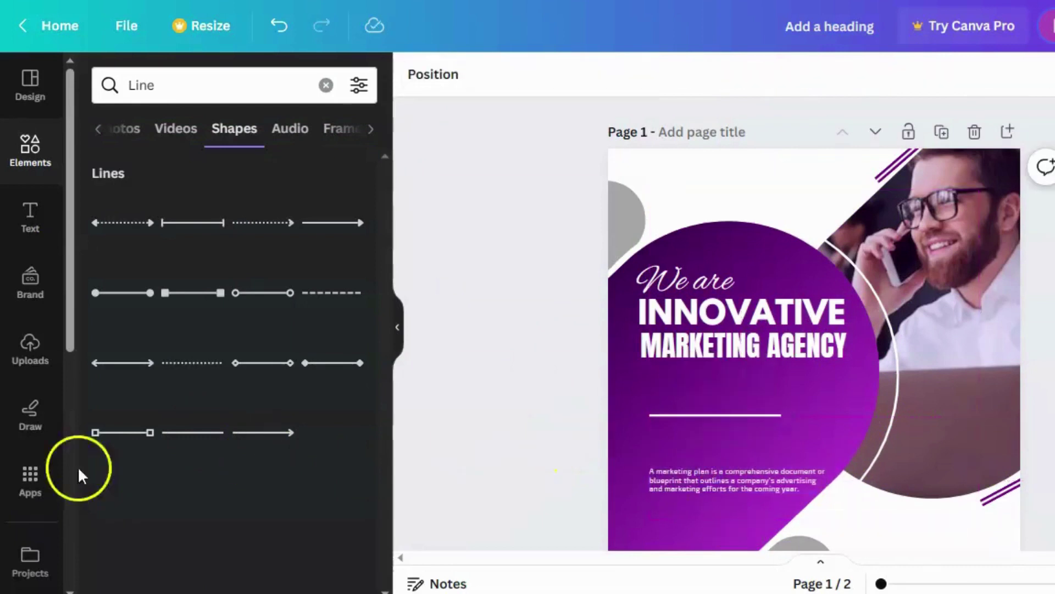
Bring the logo and Company Name to page 1's top-left, enlarging the logo and setting the name in Exo
scroll(484, 407, "down", 10)
left_click(831, 363)
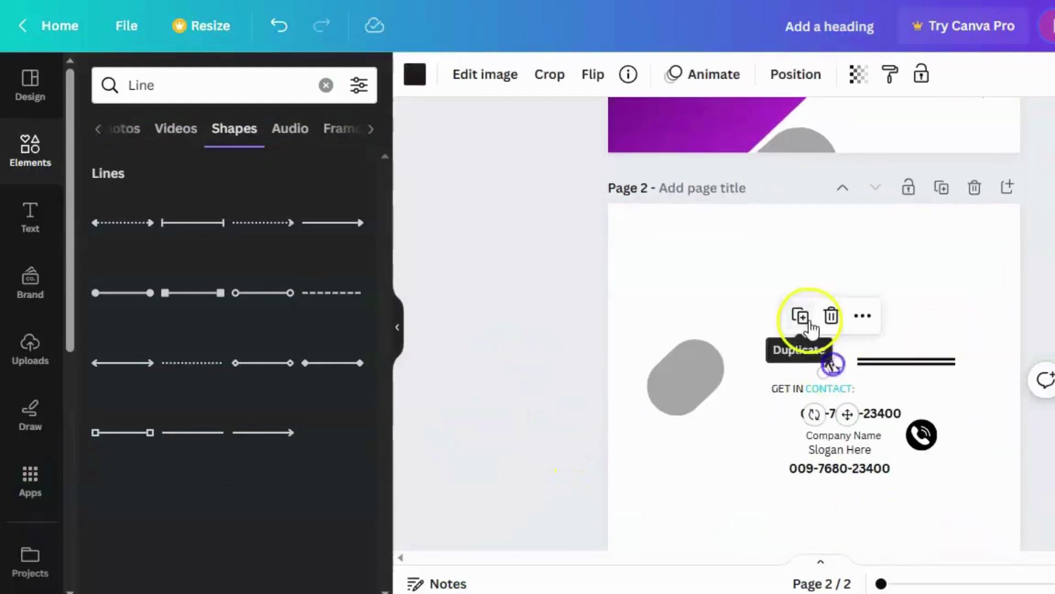
left_click_drag(824, 379, 738, 305)
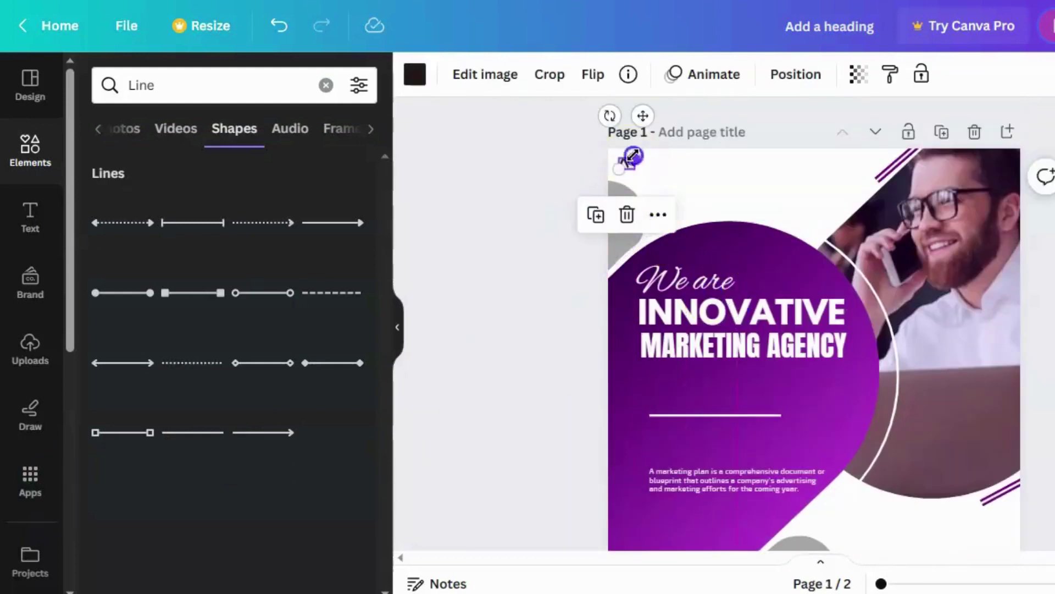
left_click_drag(632, 156, 650, 148)
scroll(553, 209, "down", 10)
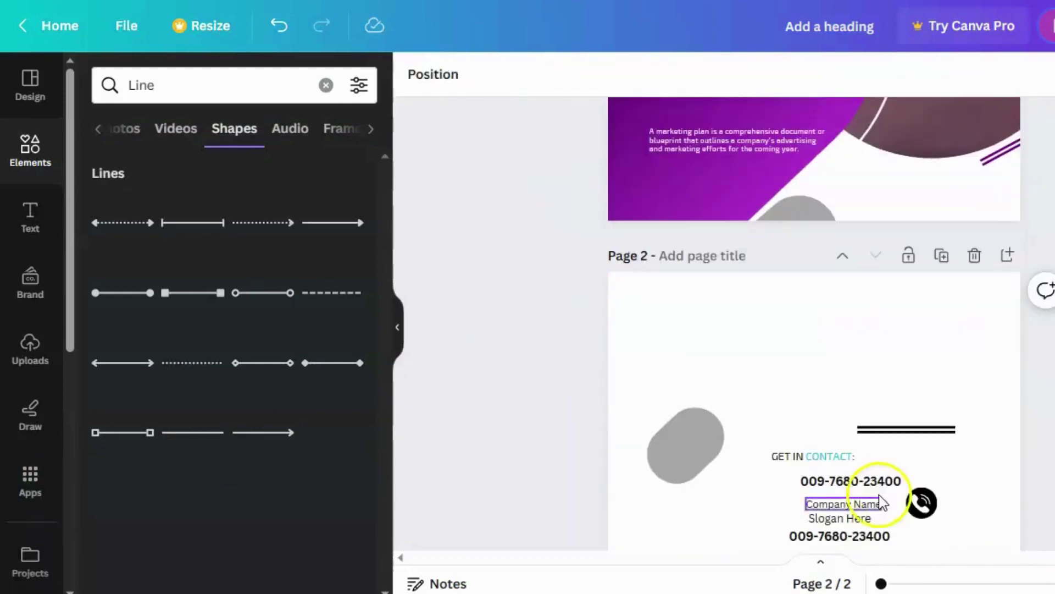
left_click_drag(858, 497, 814, 316)
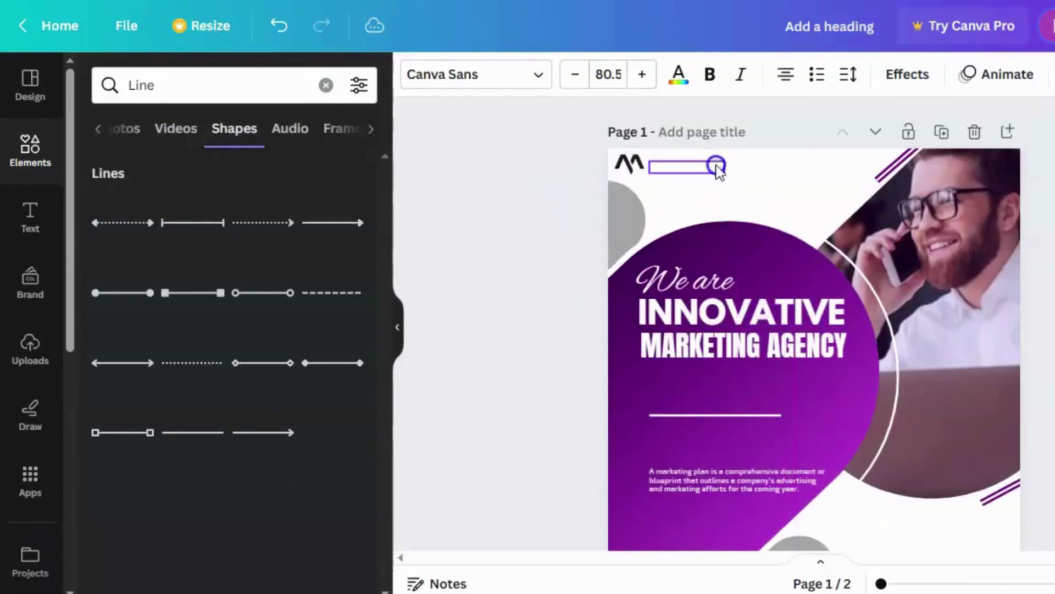
left_click(538, 80)
left_click(150, 288)
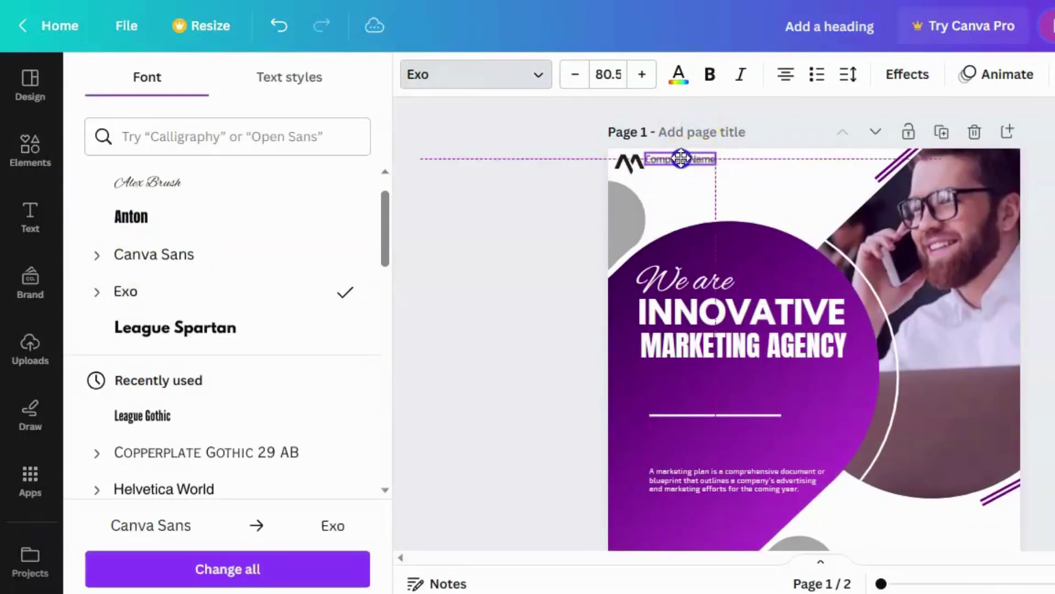
Tuck Slogan Here beneath the company name and move GET IN CONTACT: to the bottom-right
scroll(495, 214, "down", 7)
left_click_drag(836, 439, 692, 170)
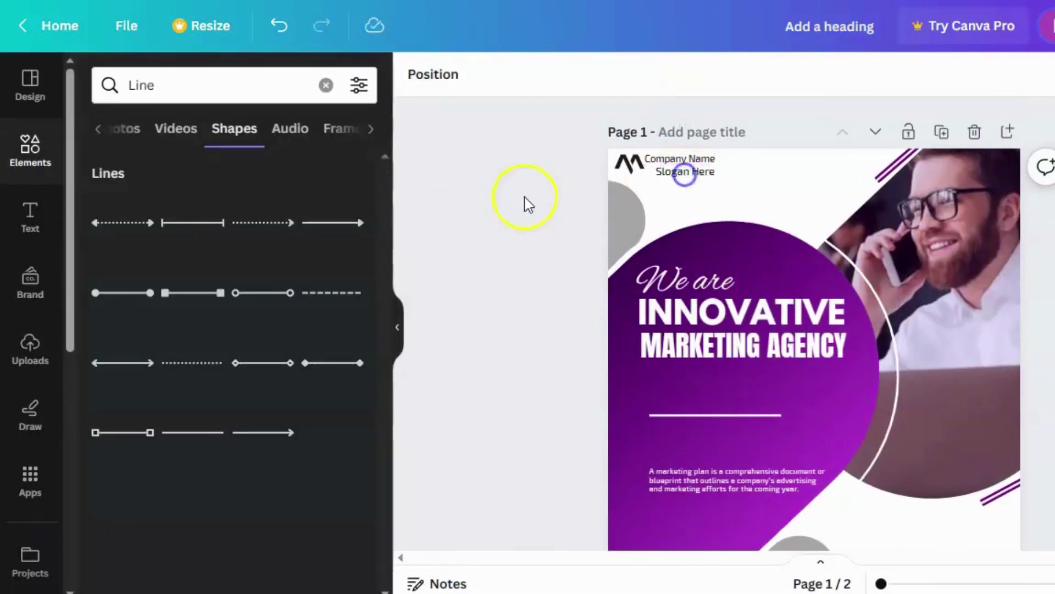
left_click_drag(720, 179, 701, 170)
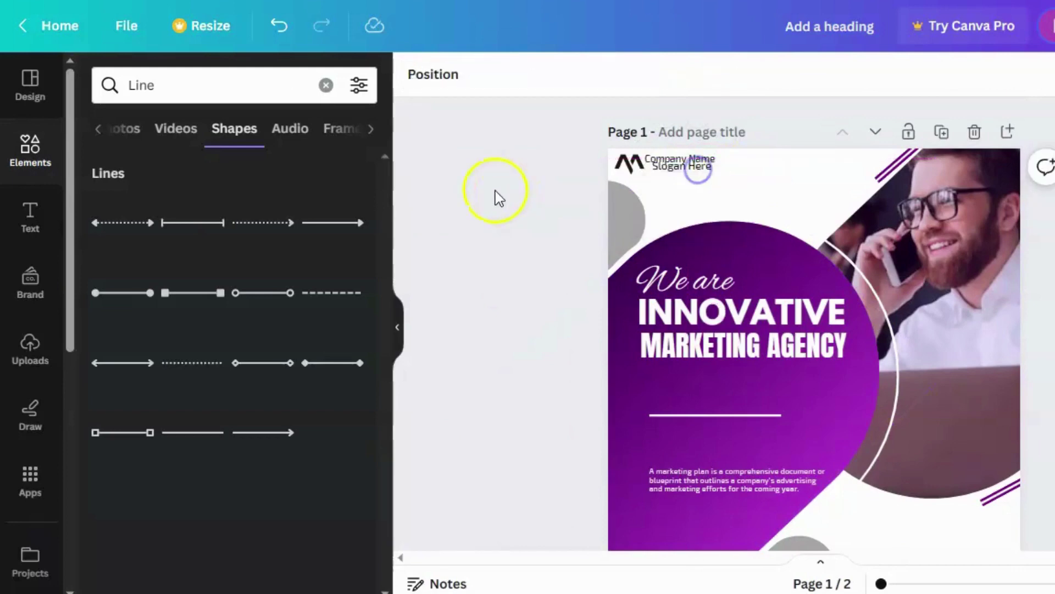
left_click(516, 172)
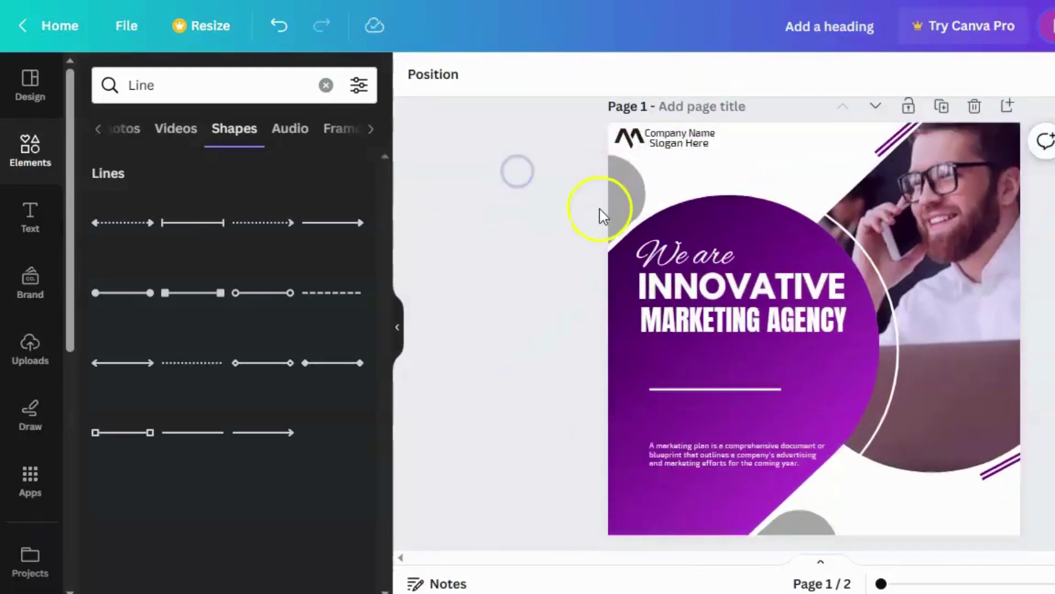
scroll(599, 217, "down", 10)
mouse_move(871, 352)
left_mouse_down()
mouse_move(912, 318)
mouse_move(937, 325)
left_mouse_up()
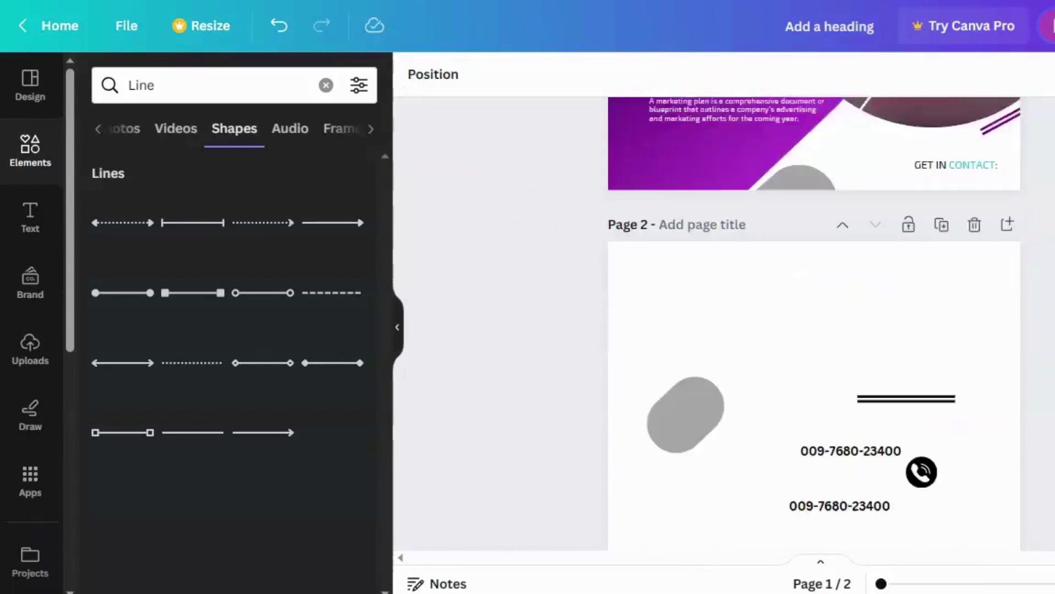
Place the phone icon beside GET IN CONTACT:, trying a custom teal on it, and shift the label left
left_click_drag(921, 434, 1005, 394)
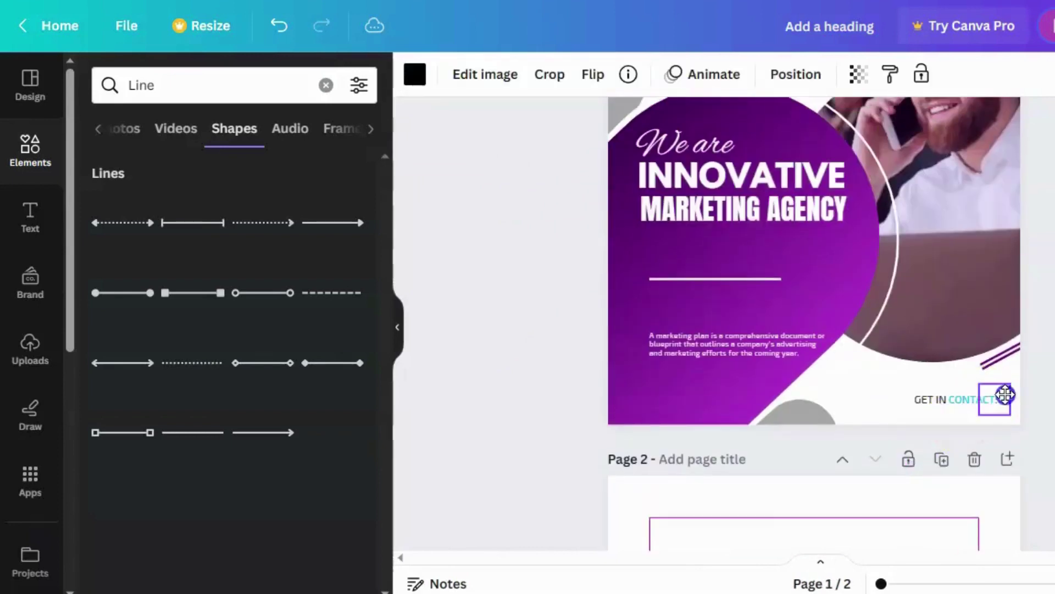
left_click(419, 82)
left_click(203, 185)
left_click(105, 185)
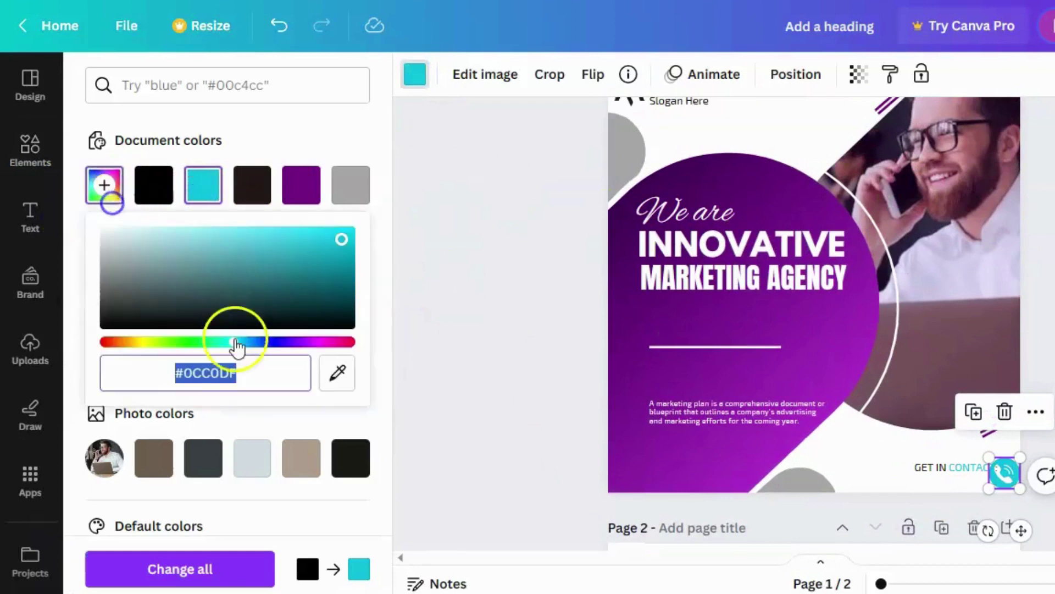
left_click(360, 247)
left_click(469, 313)
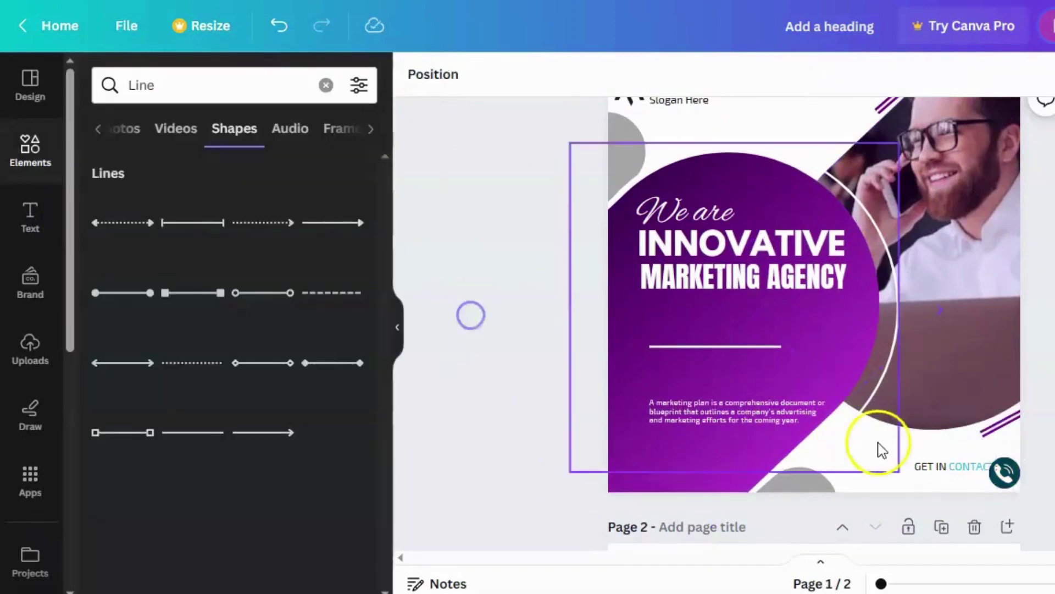
left_click_drag(954, 466, 925, 463)
Make the word CONTACT and the phone icon purple
left_click(999, 468)
left_click(929, 470)
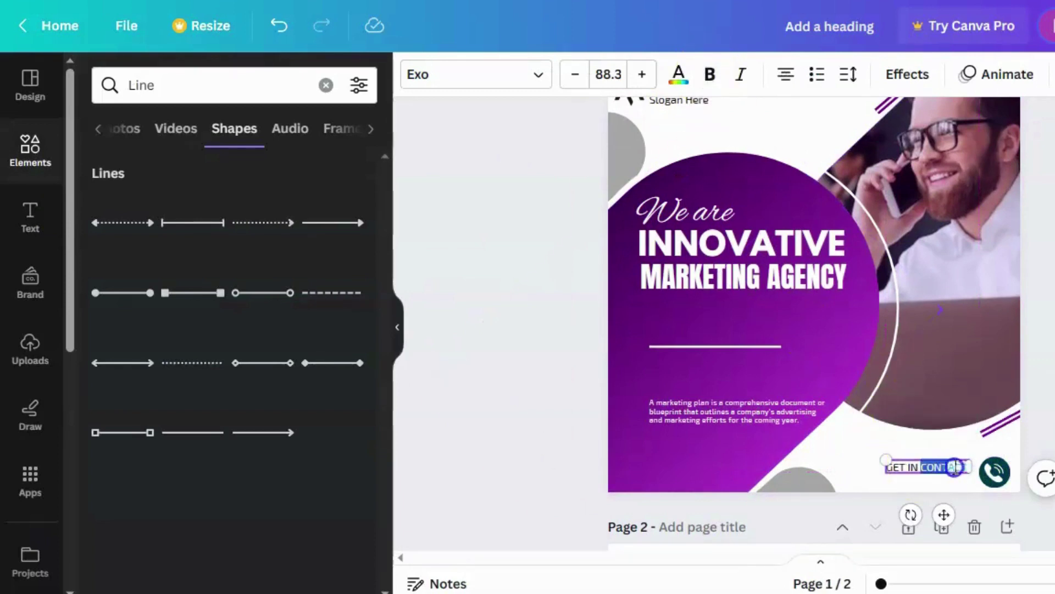
left_click(672, 82)
left_click(496, 295)
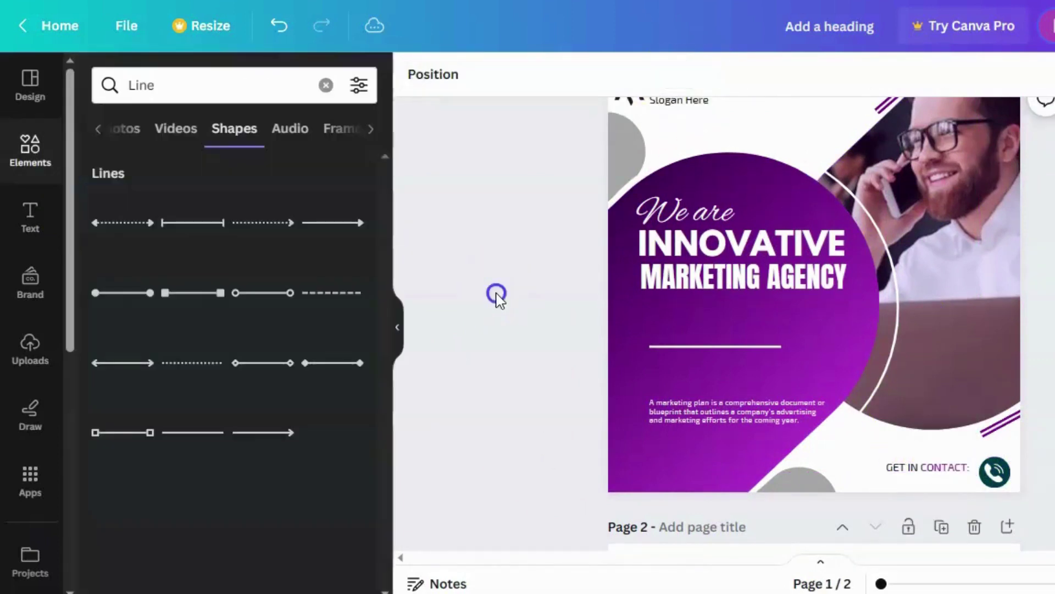
left_click(995, 471)
left_click(415, 74)
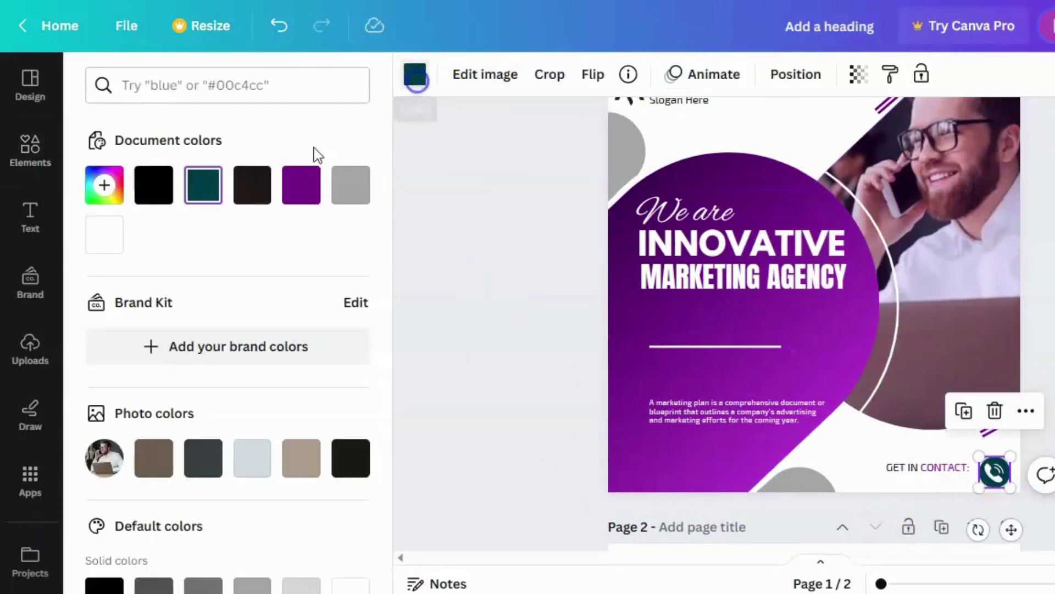
left_click(301, 184)
left_click(524, 378)
Position the phone number on page 1 beneath the contact label
scroll(526, 368, "down", 5)
left_click_drag(855, 400, 877, 397)
scroll(869, 398, "up", 5)
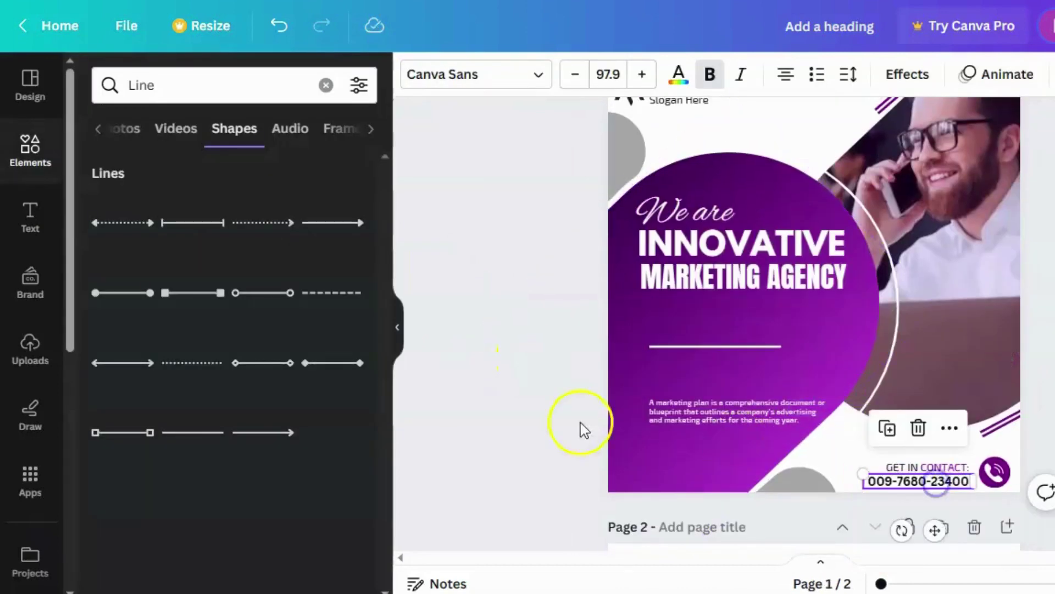
left_click(484, 354)
scroll(487, 359, "up", 2)
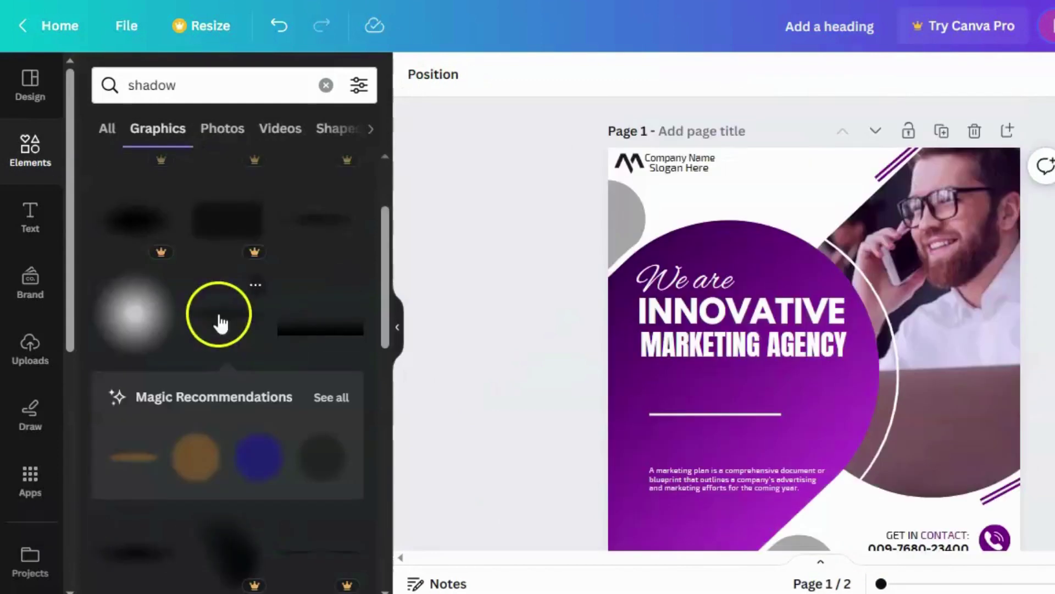
Add a 'shadow' graphic from Elements and resize it into a thin bar under MARKETING AGENCY
mouse_move(220, 323)
left_mouse_down()
mouse_move(839, 316)
mouse_move(812, 342)
mouse_move(813, 386)
mouse_move(837, 392)
mouse_move(557, 393)
mouse_move(898, 428)
mouse_move(825, 382)
left_mouse_up()
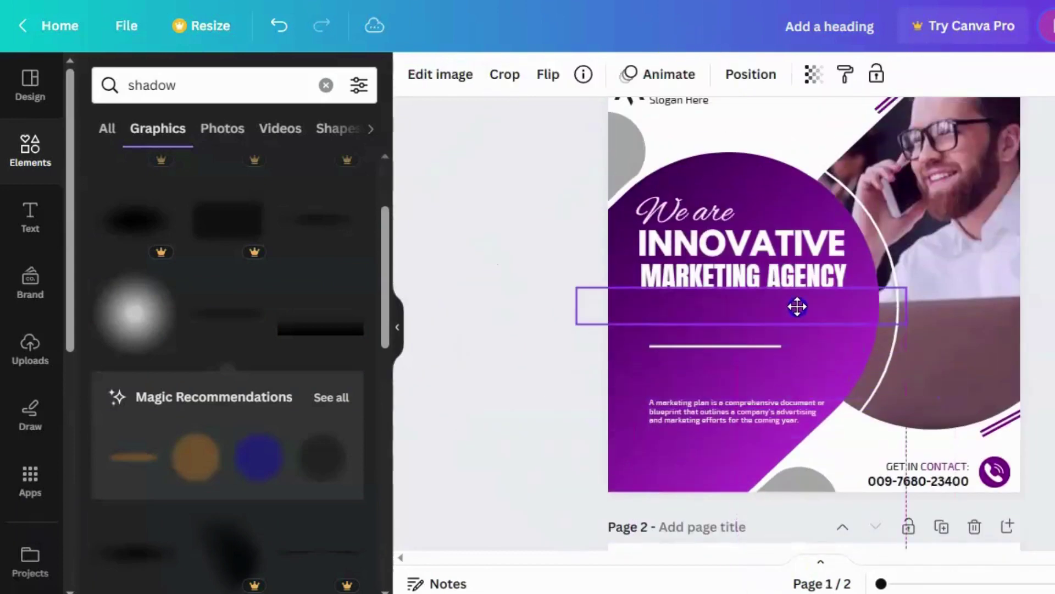
left_click_drag(797, 313, 797, 312)
left_click_drag(577, 293, 635, 294)
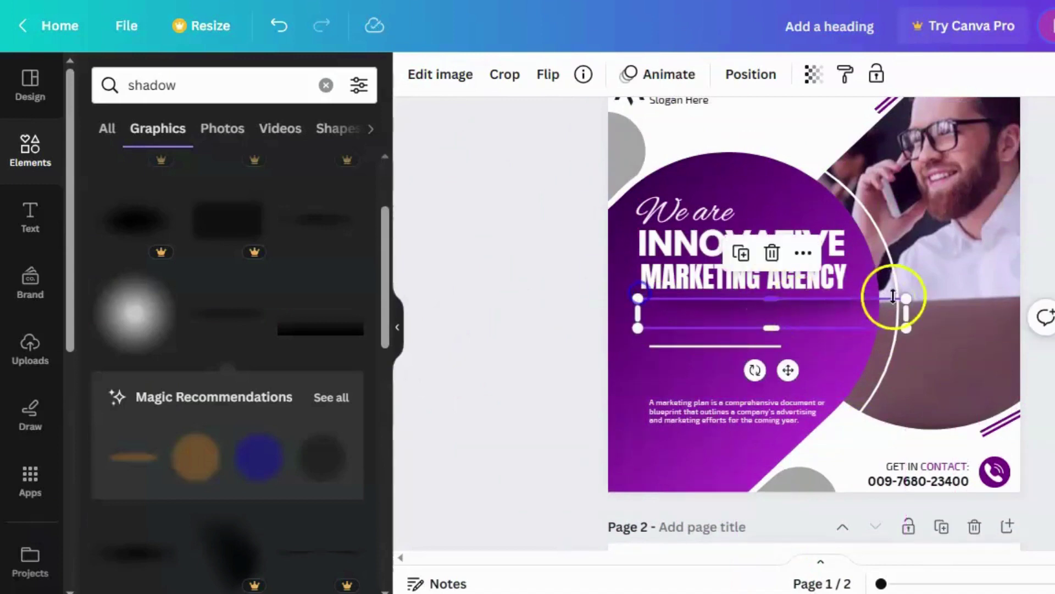
left_click_drag(890, 292, 863, 305)
left_click_drag(760, 358, 755, 354)
left_click_drag(751, 318, 751, 310)
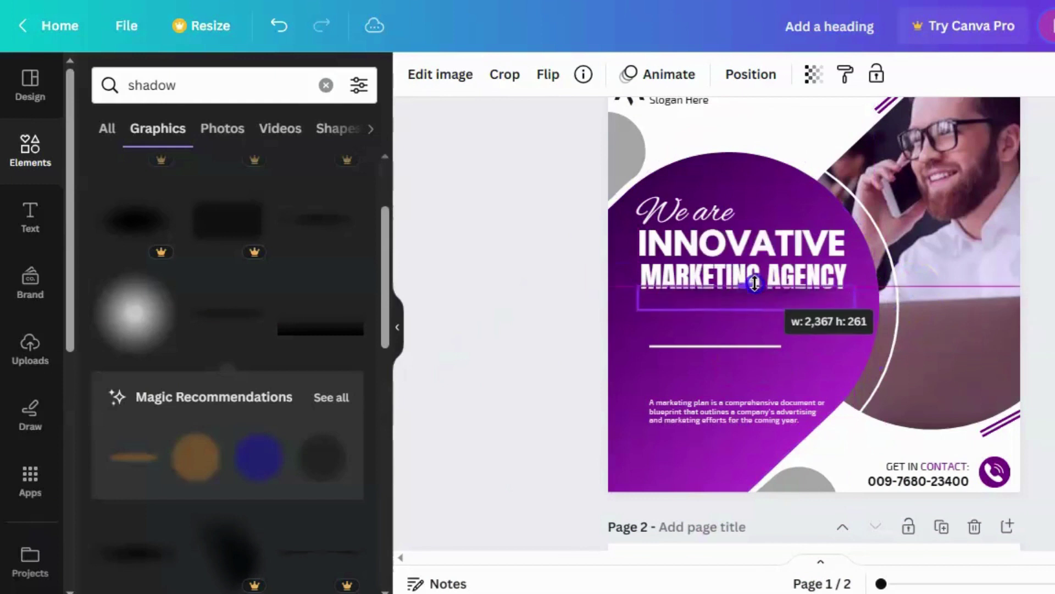
mouse_move(763, 352)
left_mouse_down()
mouse_move(762, 337)
mouse_move(750, 365)
left_mouse_up()
scroll(511, 300, "up", 2)
Move the shadow graphic up toward the heading text
left_click(528, 357)
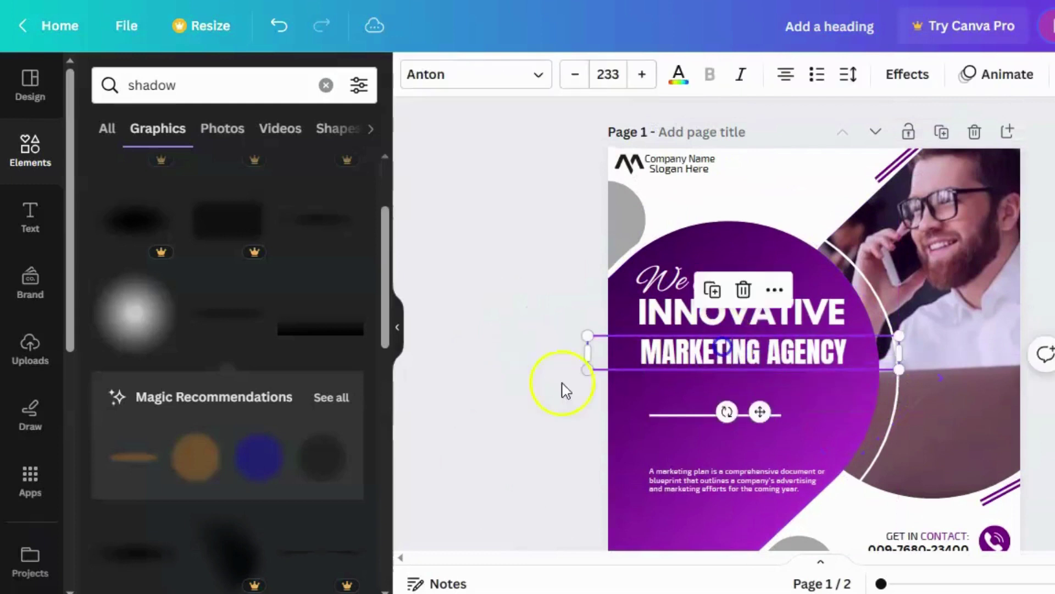
left_click(754, 373)
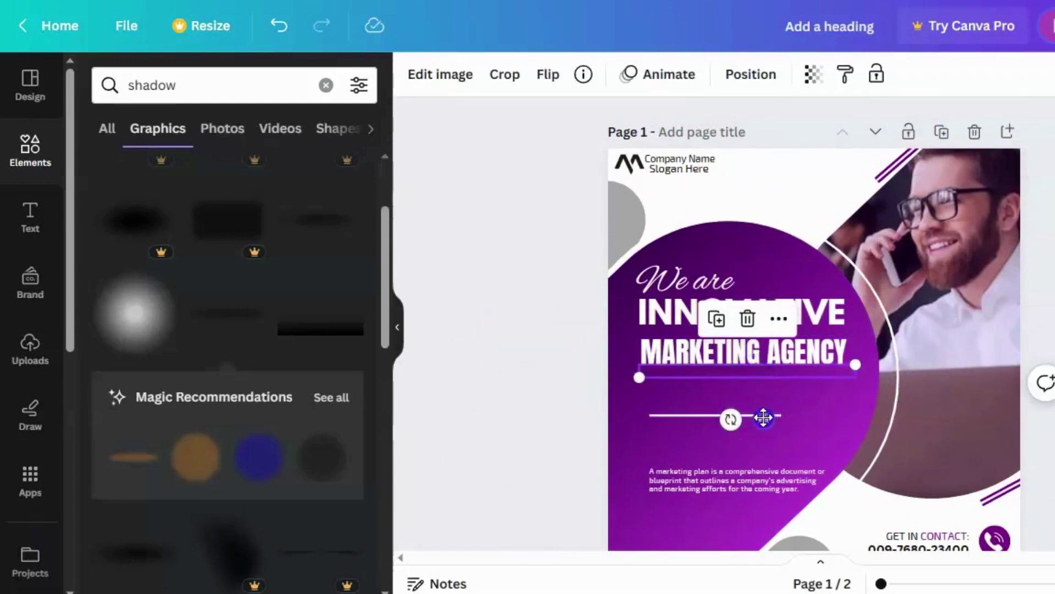
left_click_drag(764, 418, 756, 379)
left_click(525, 276)
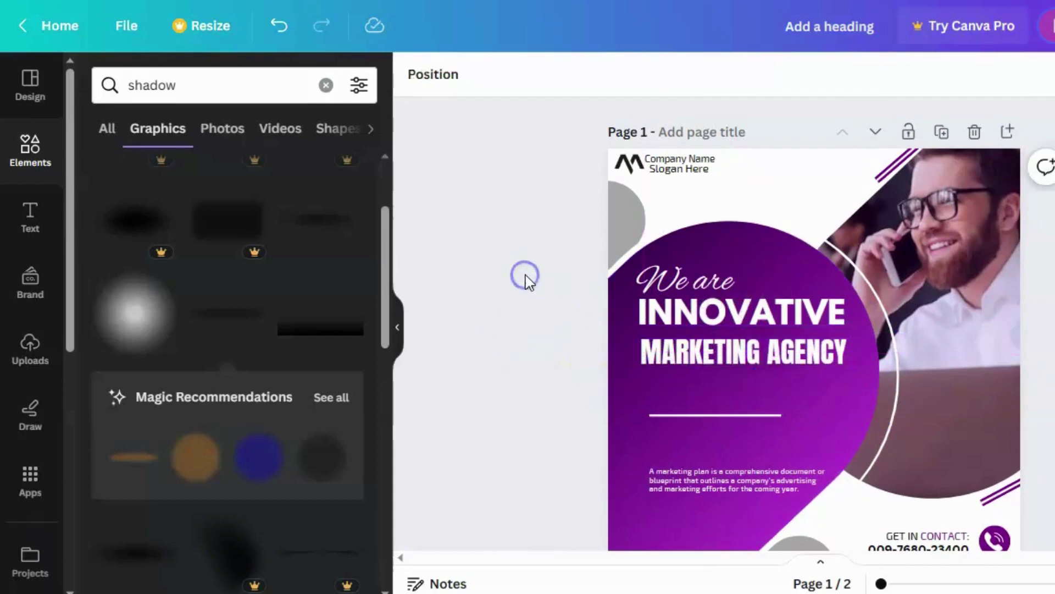
scroll(530, 271, "down", 1)
scroll(530, 272, "up", 1)
left_click(797, 329)
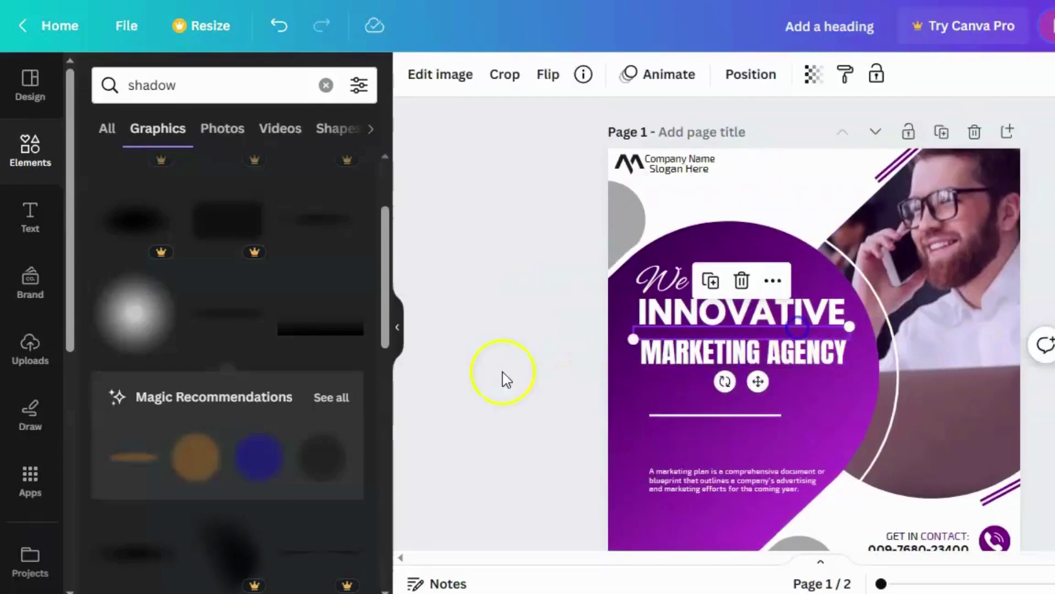
left_click(502, 372)
Make MARKETING AGENCY italic and settle the shadow horizontally beneath it
left_click(724, 355)
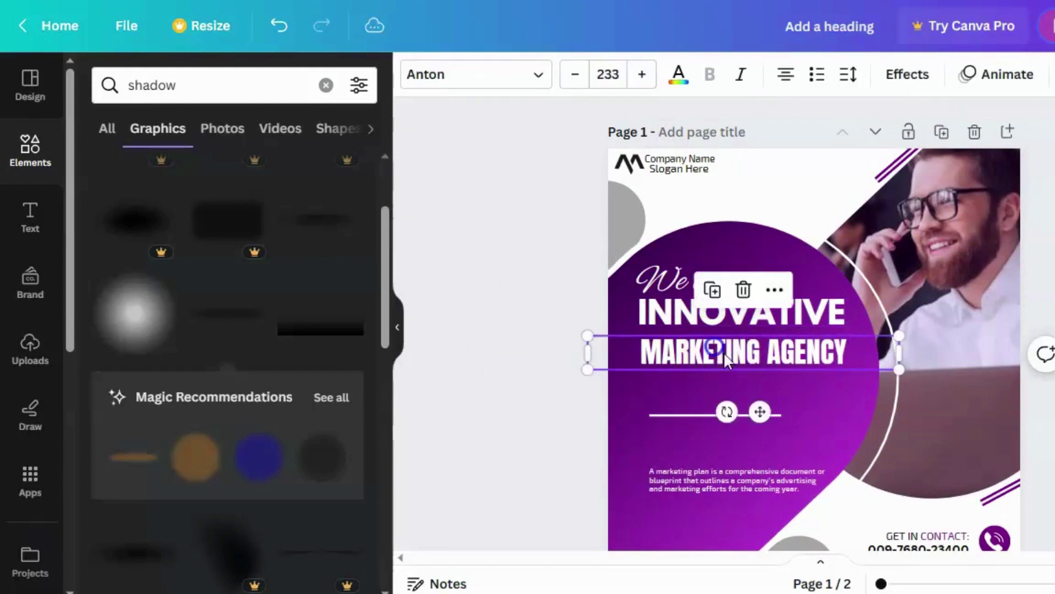
left_click(739, 83)
left_click(510, 300)
left_click(709, 355)
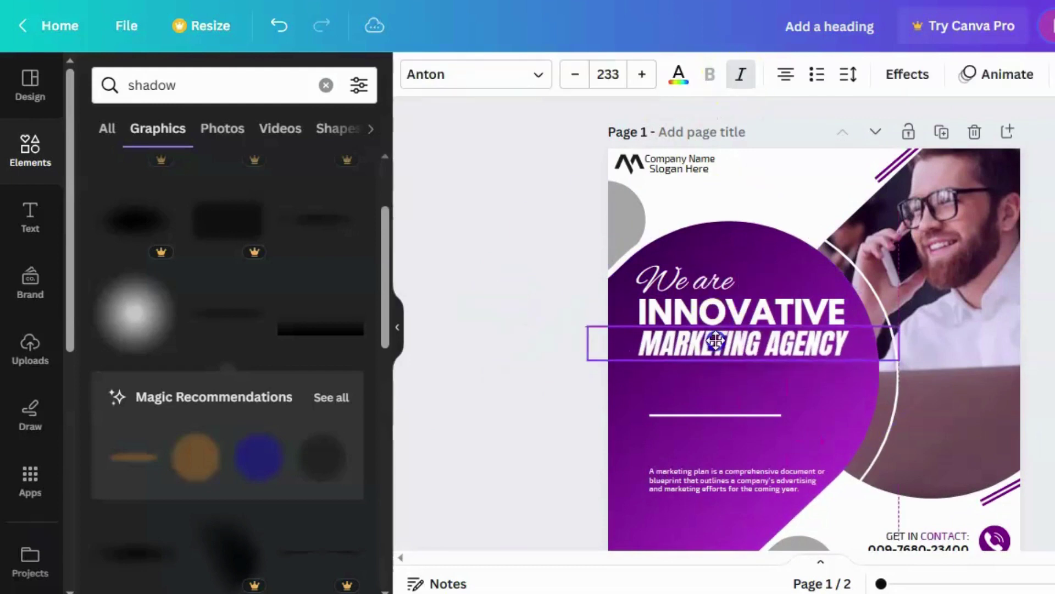
left_click(713, 354)
left_click_drag(715, 367, 714, 362)
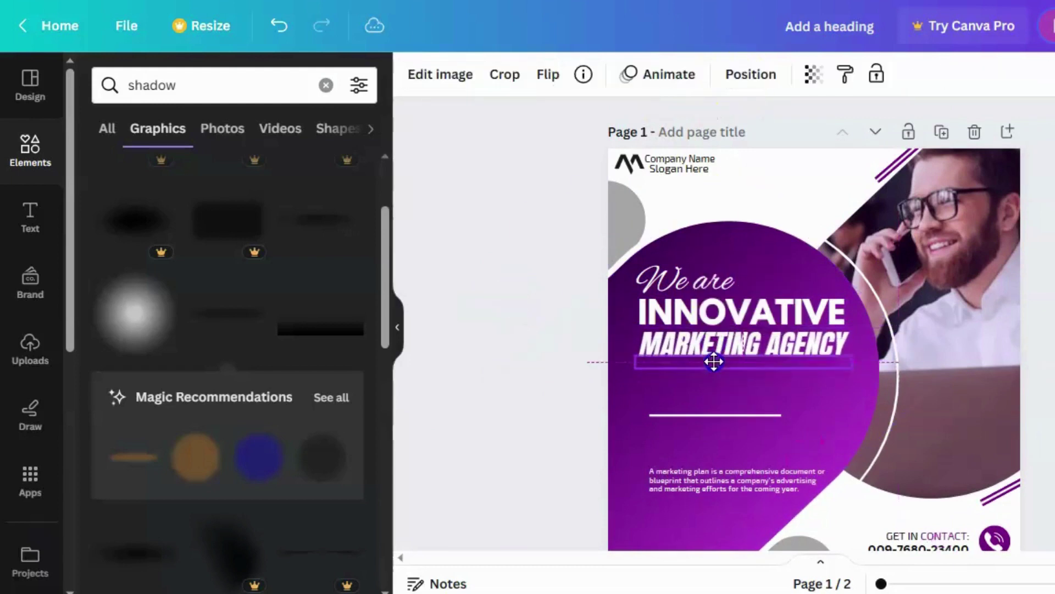
left_click(539, 337)
Select MARKETING AGENCY and bring up its font choices
scroll(539, 337, "down", 1)
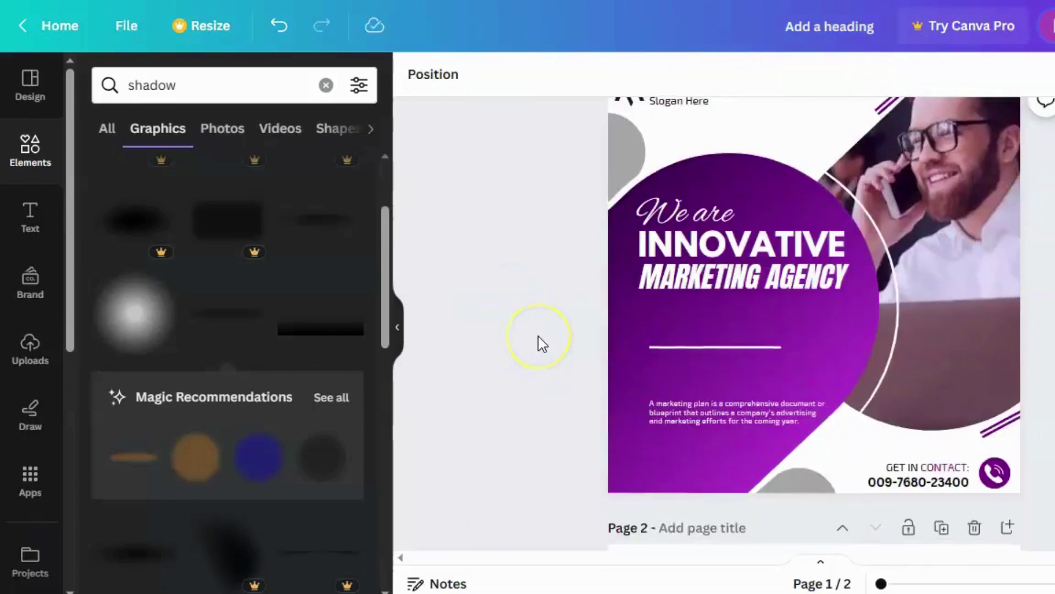
scroll(539, 338, "down", 5)
scroll(539, 337, "up", 3)
scroll(539, 337, "up", 3)
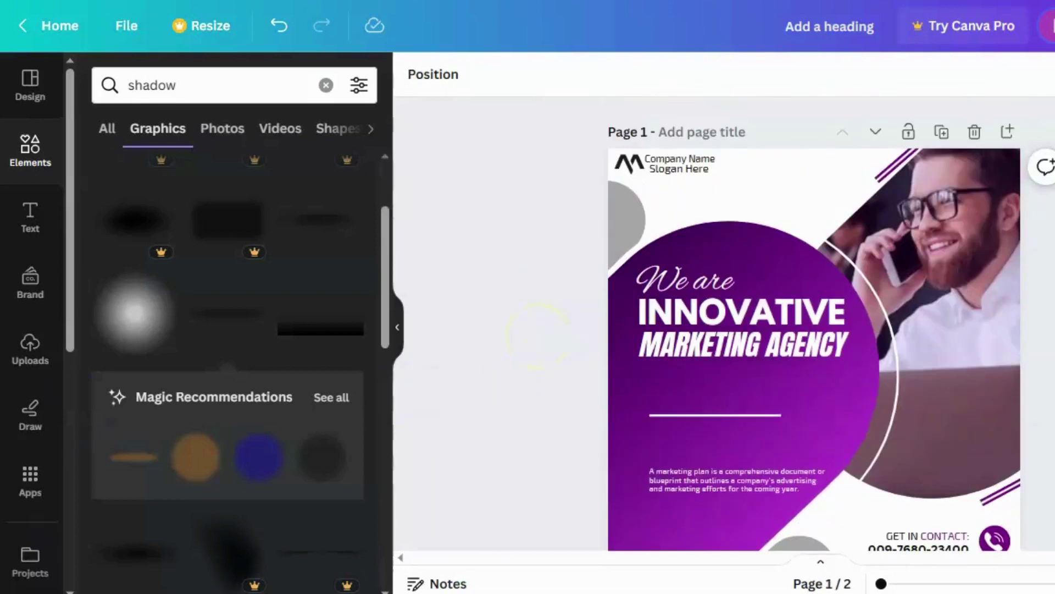
left_click(669, 342)
left_click(482, 74)
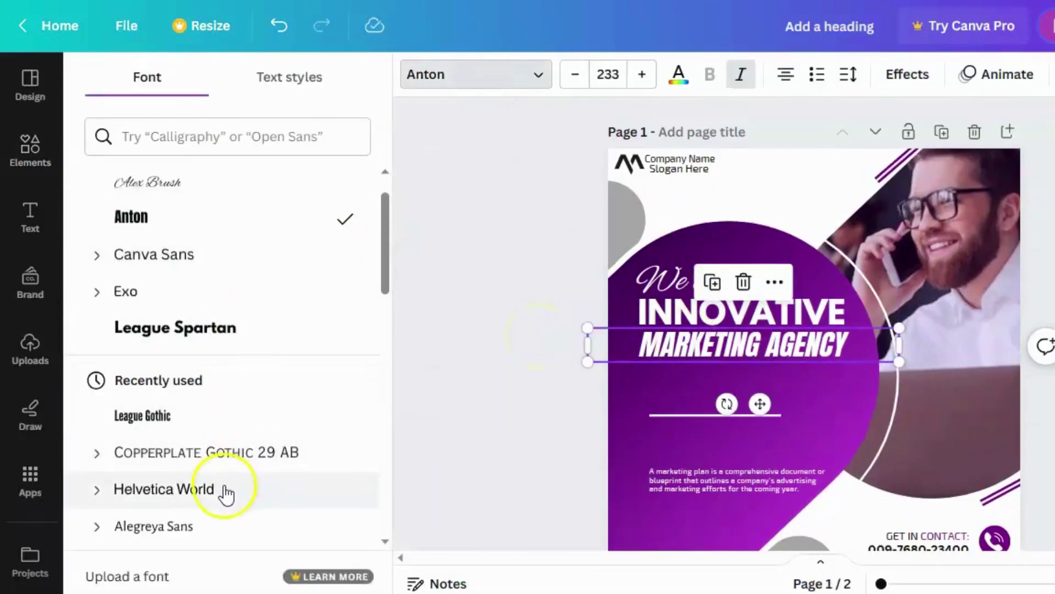
Try Helvetica World on MARKETING AGENCY, shrink it slightly, and move the shadow up beneath it
left_click(222, 489)
left_click_drag(596, 340, 647, 345)
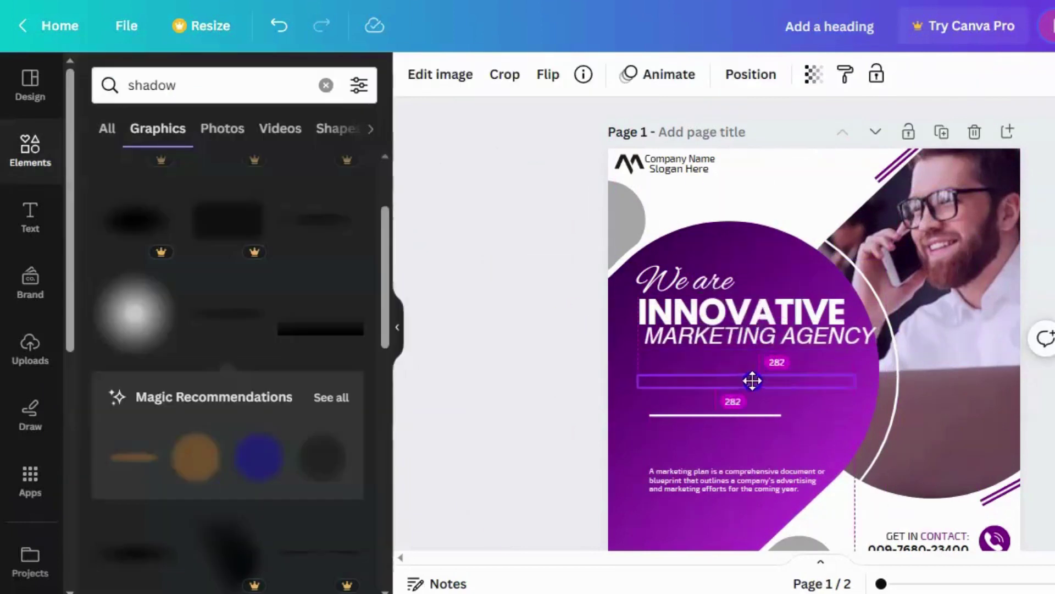
left_click_drag(752, 380, 753, 382)
left_click(789, 345)
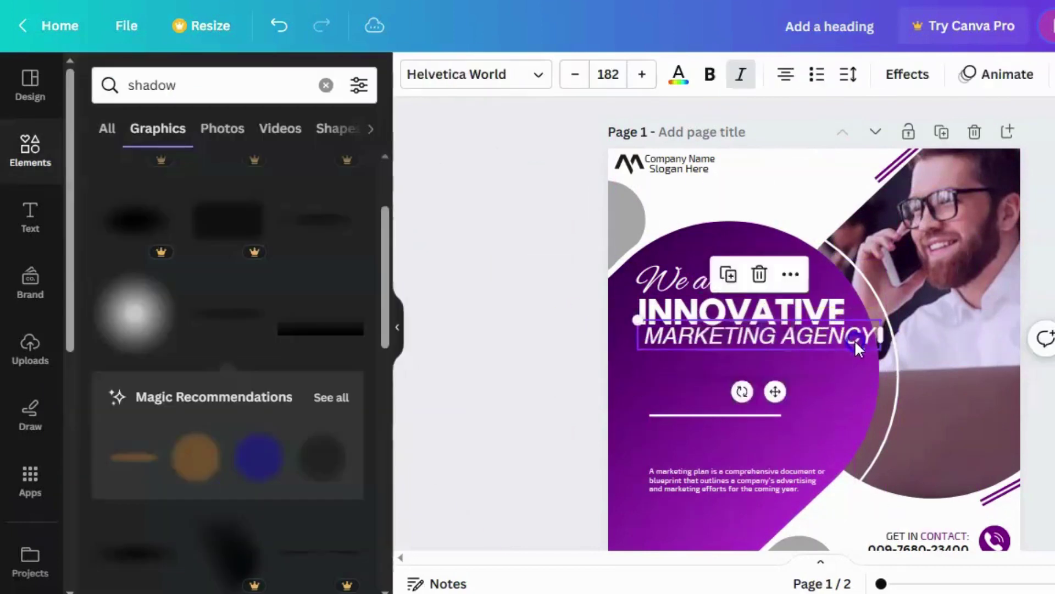
left_click_drag(637, 331, 649, 337)
left_click(762, 348)
left_click_drag(762, 347, 750, 344)
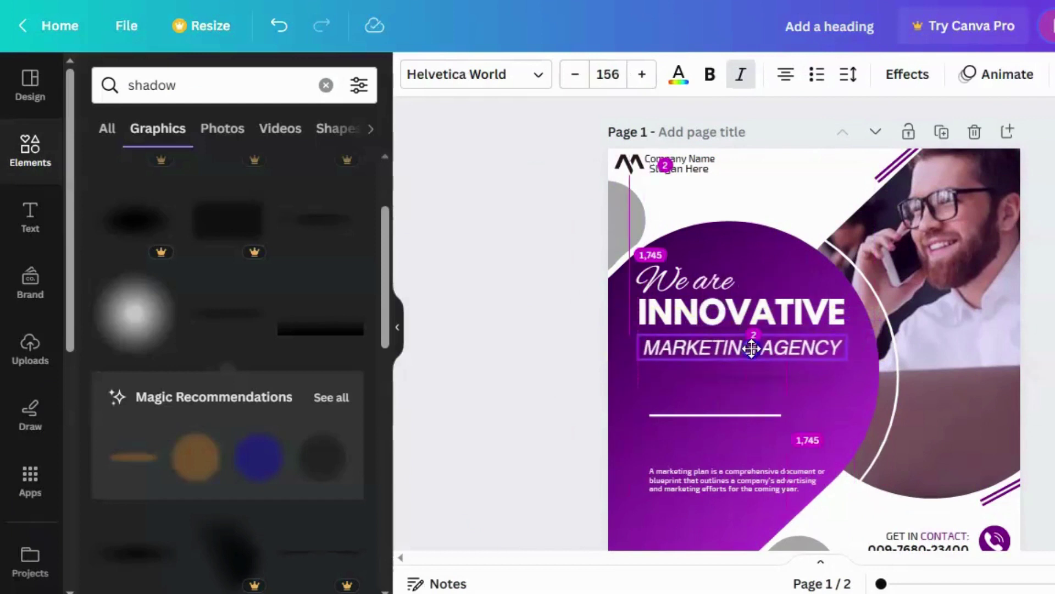
left_click(750, 382)
left_click_drag(749, 381, 750, 367)
Switch MARKETING AGENCY to League Gothic, enlarge it, and position it under INNOVATIVE
left_click(745, 347)
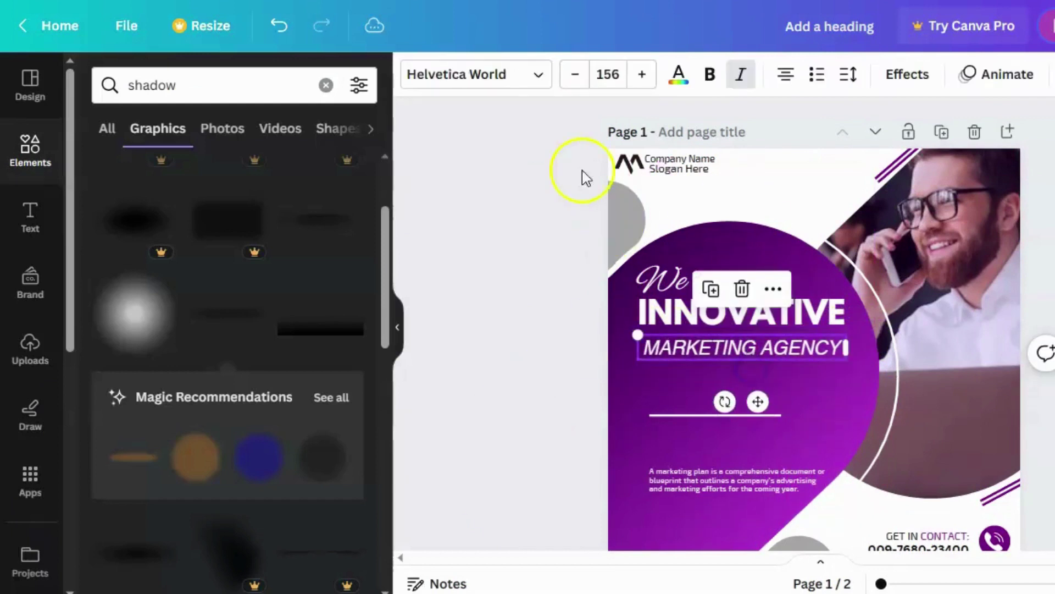
left_click(538, 74)
scroll(179, 300, "down", 1)
left_click(165, 394)
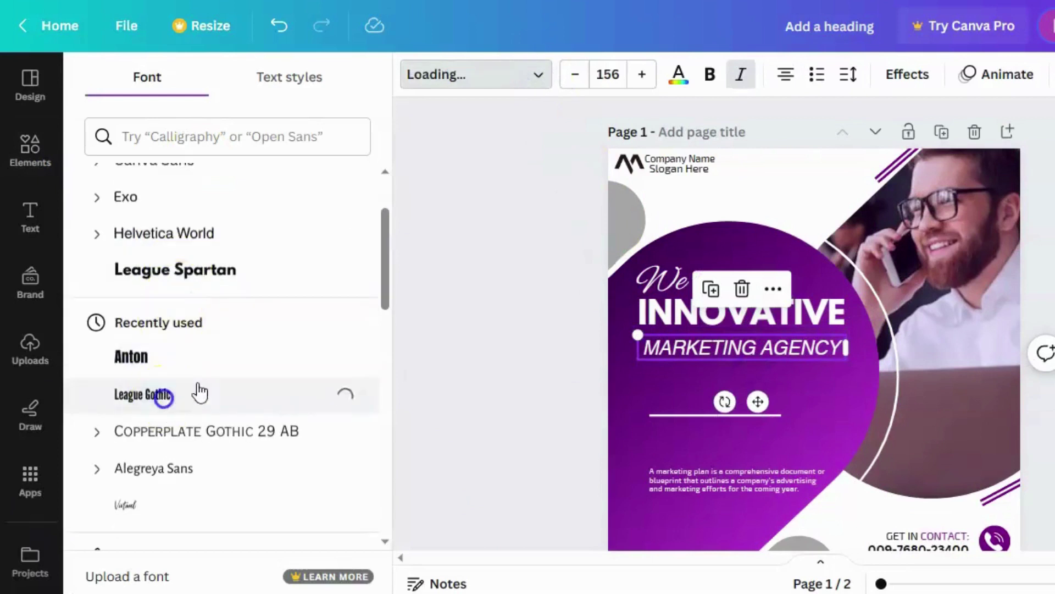
left_click_drag(638, 357, 526, 357)
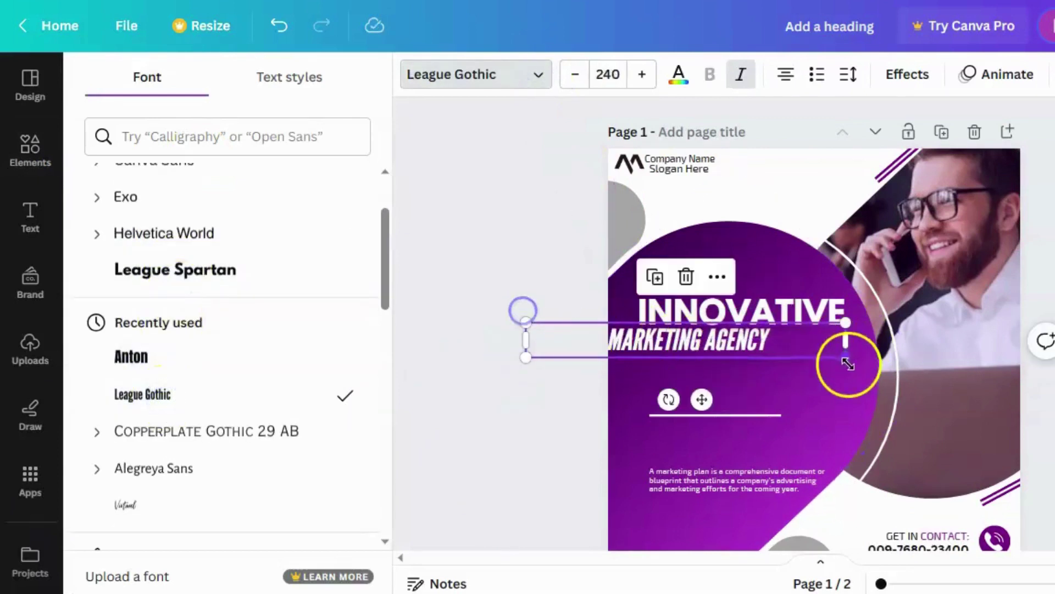
left_click_drag(848, 364, 937, 365)
left_click(532, 400)
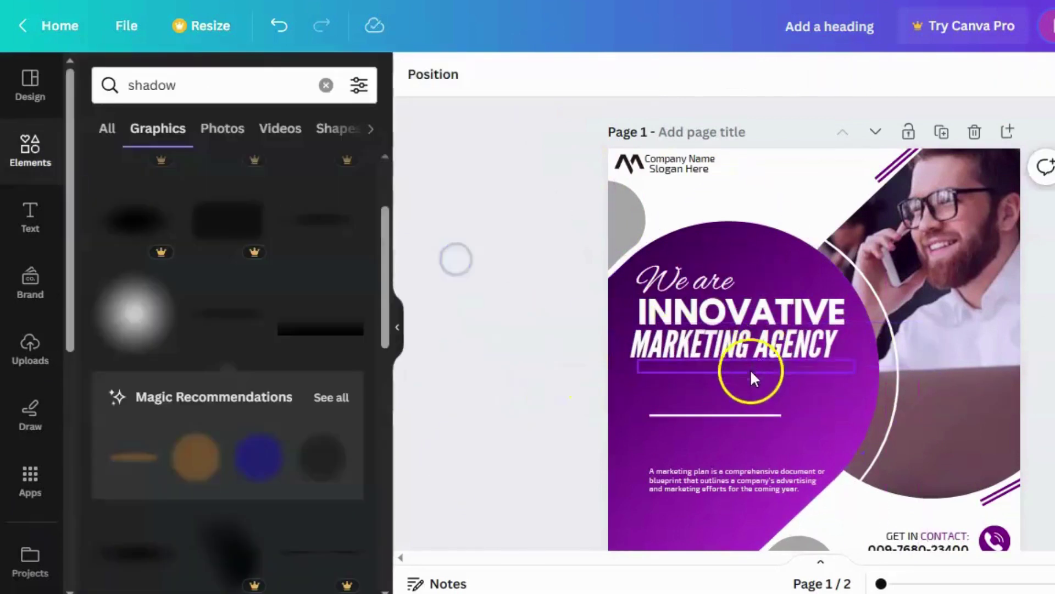
left_click(750, 378)
left_click_drag(696, 359, 669, 349)
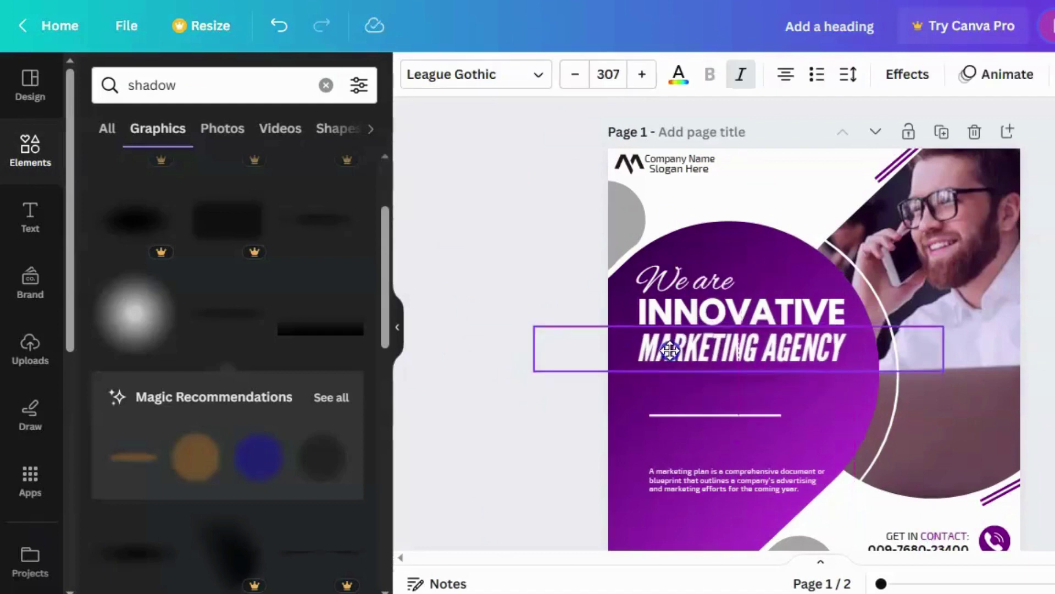
left_click(761, 415)
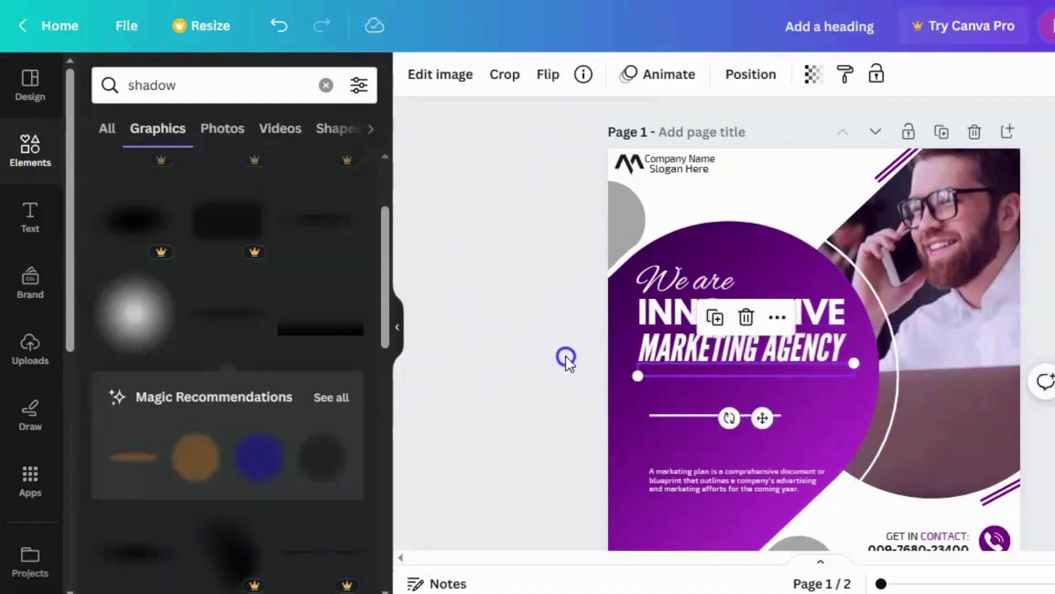
Nudge the shadow bar up slightly beneath MARKETING AGENCY
left_click(566, 358)
left_click(731, 374)
left_click_drag(751, 423, 755, 380)
left_click(546, 319)
left_click(737, 376)
left_click(516, 335)
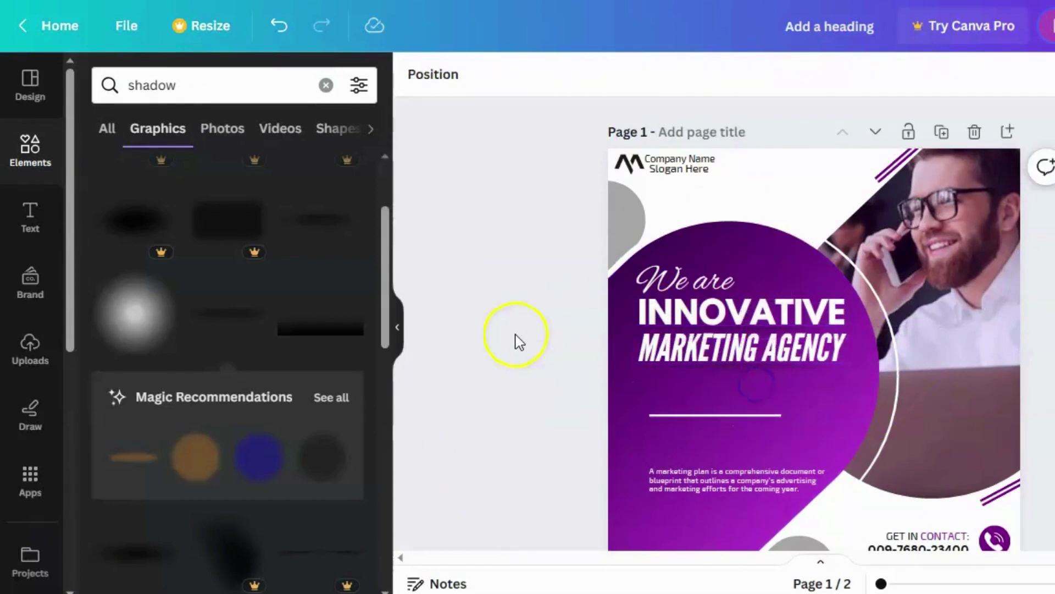
Resize the description into four lines and centre it under the white divider
scroll(520, 342, "down", 1)
left_click(699, 426)
left_click_drag(643, 393, 621, 384)
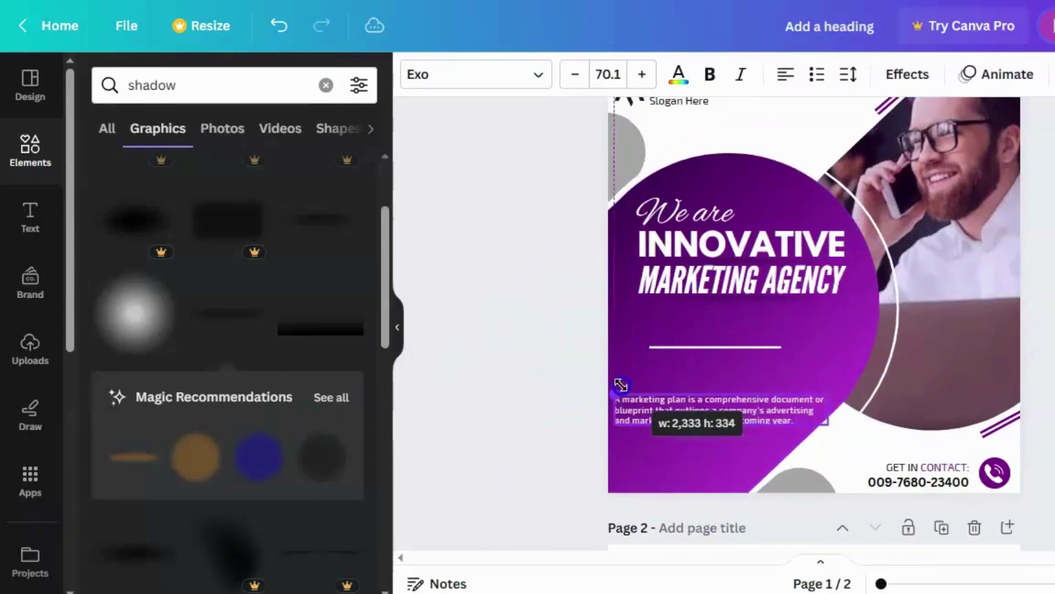
left_click_drag(824, 409, 811, 414)
left_click_drag(713, 417, 743, 415)
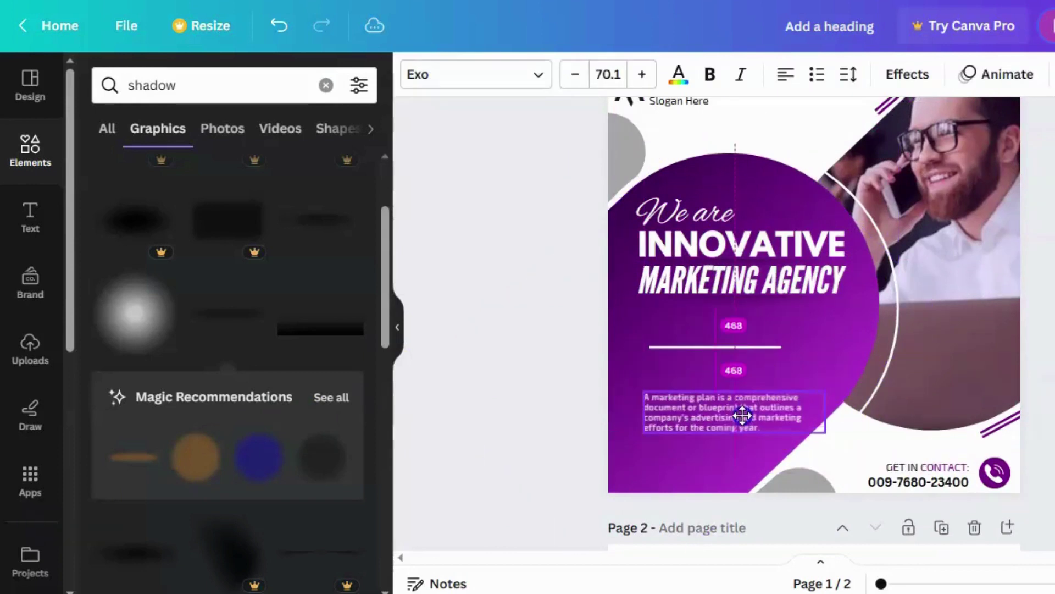
left_click(542, 372)
left_click(918, 482)
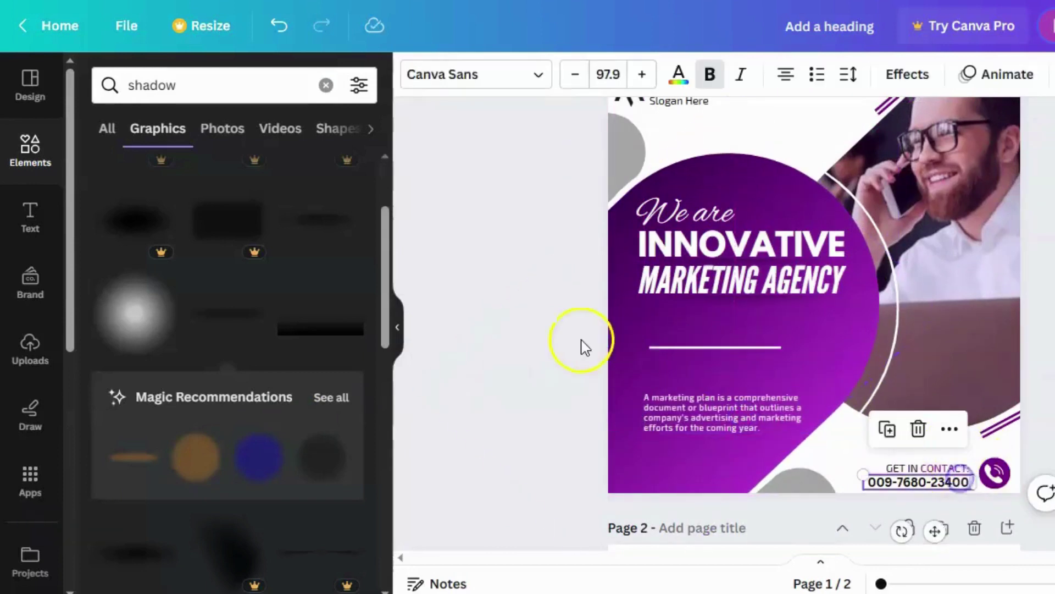
scroll(522, 343, "up", 1)
Set the diamond outline's transparency to 78
left_click(863, 389)
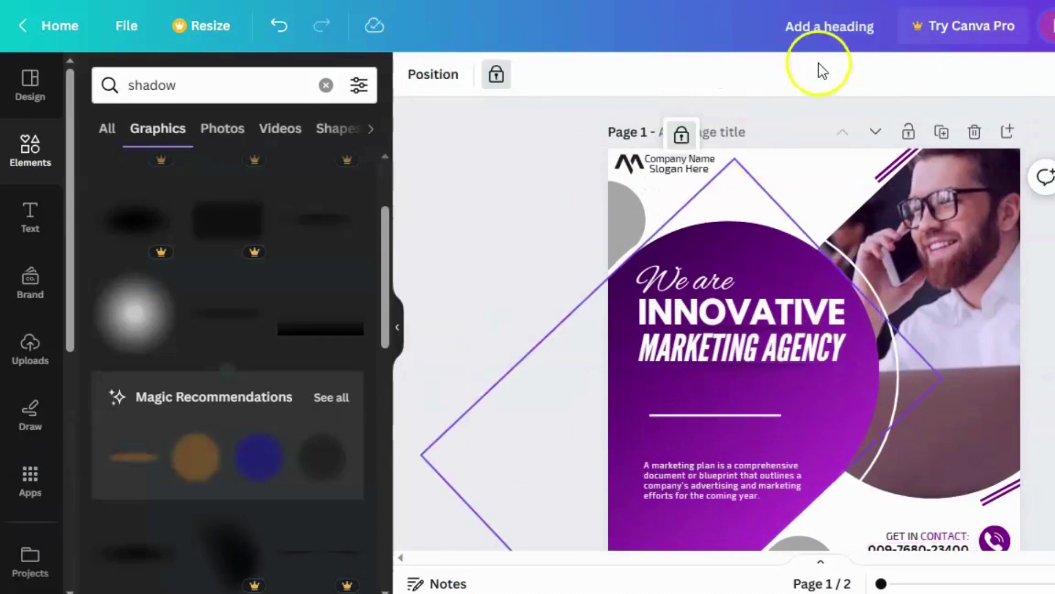
left_click(644, 74)
left_click_drag(644, 148, 608, 150)
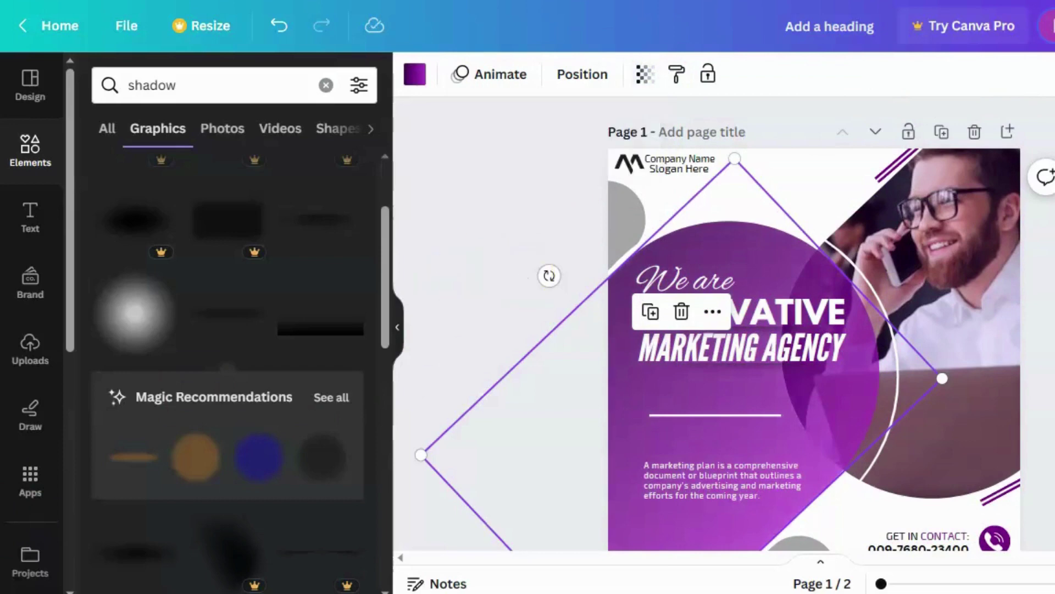
Add a grey pill shape tilted about -35° at page 1's top-left corner
scroll(264, 400, "down", 2)
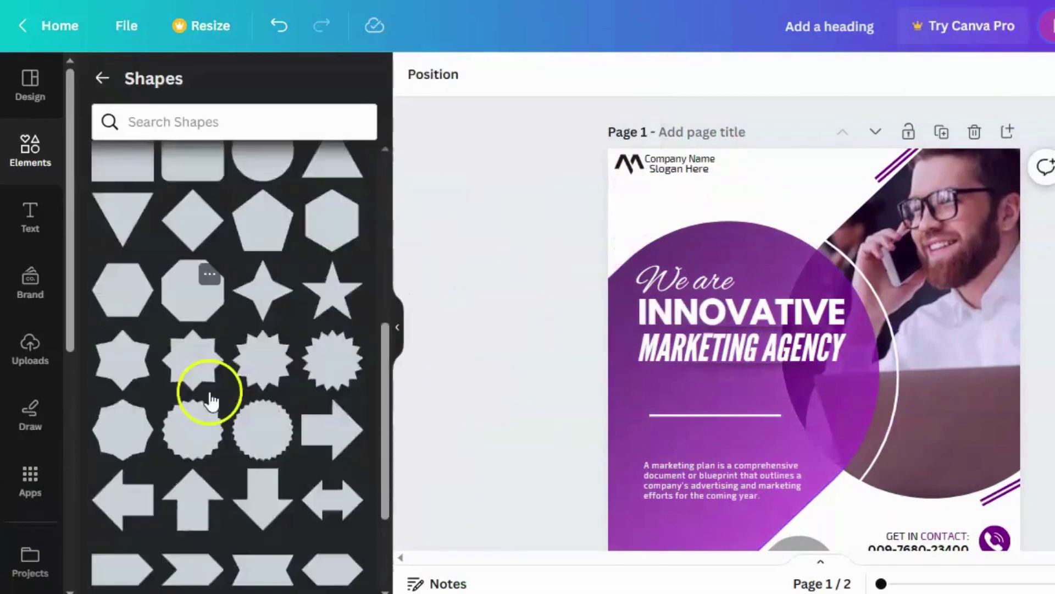
scroll(165, 407, "down", 4)
left_click(123, 407)
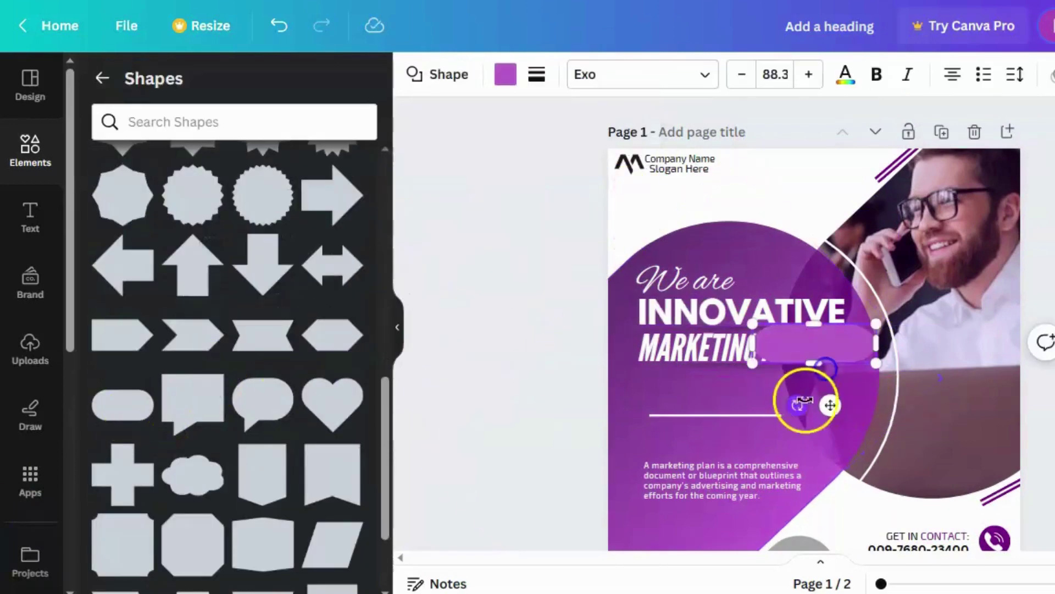
left_click_drag(767, 343, 553, 228)
left_click(505, 74)
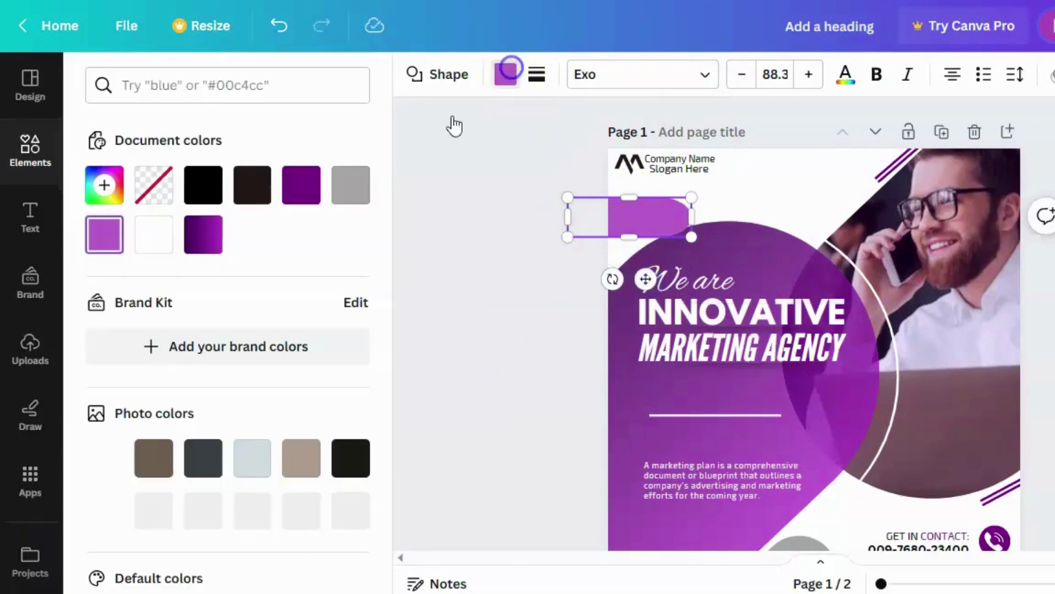
left_click(350, 184)
left_click_drag(613, 279, 655, 279)
left_click_drag(619, 220, 604, 245)
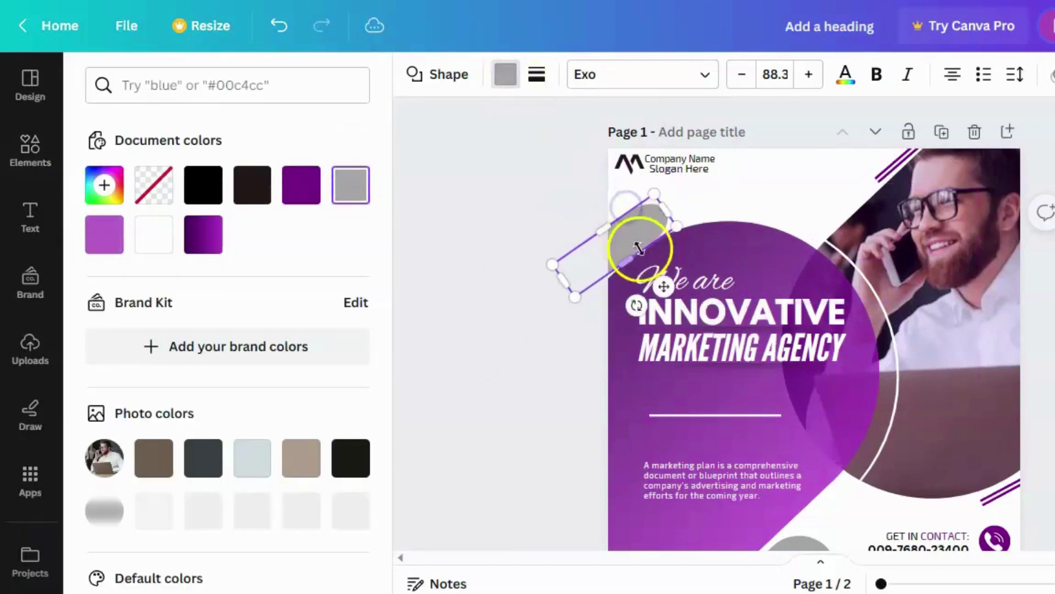
left_click(493, 191)
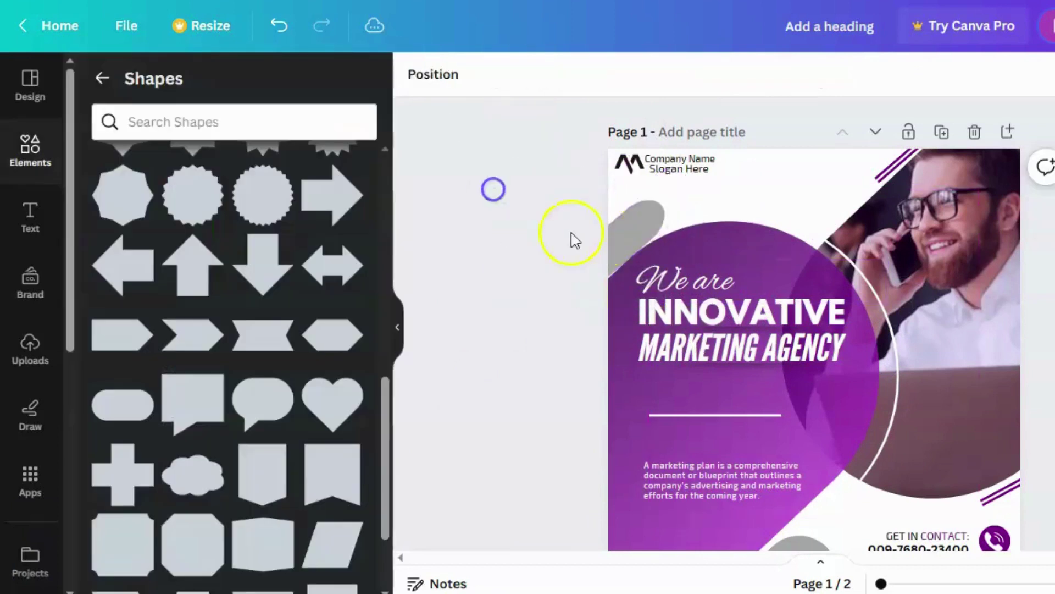
left_click(618, 235)
left_click(495, 191)
Place another grey pill at page 1's bottom edge
scroll(513, 197, "down", 2)
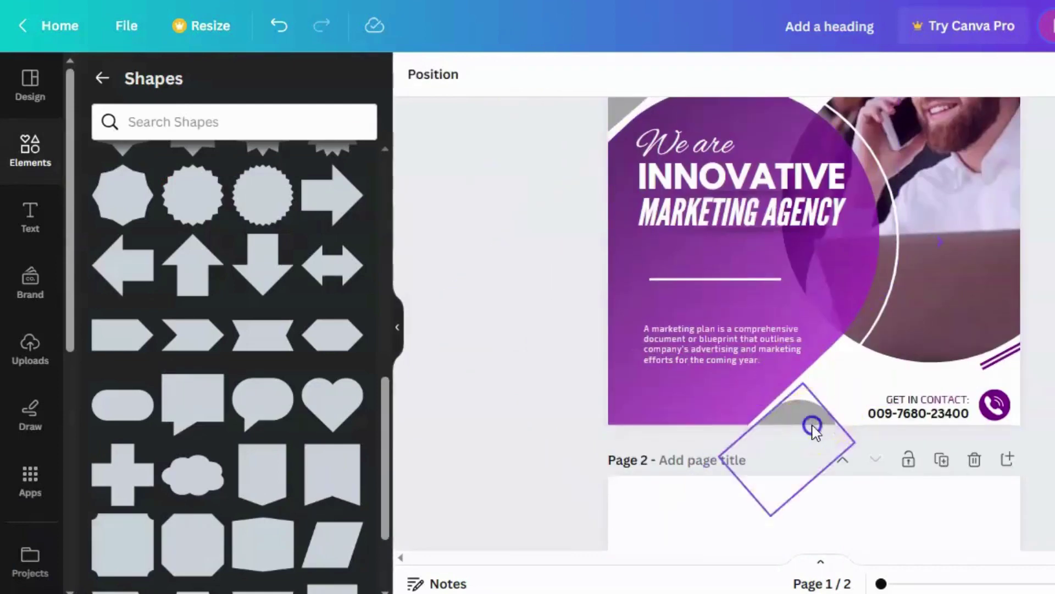
scroll(590, 353, "up", 3)
left_click(588, 252)
scroll(790, 287, "down", 6)
left_click_drag(630, 227, 786, 226)
scroll(786, 226, "up", 5)
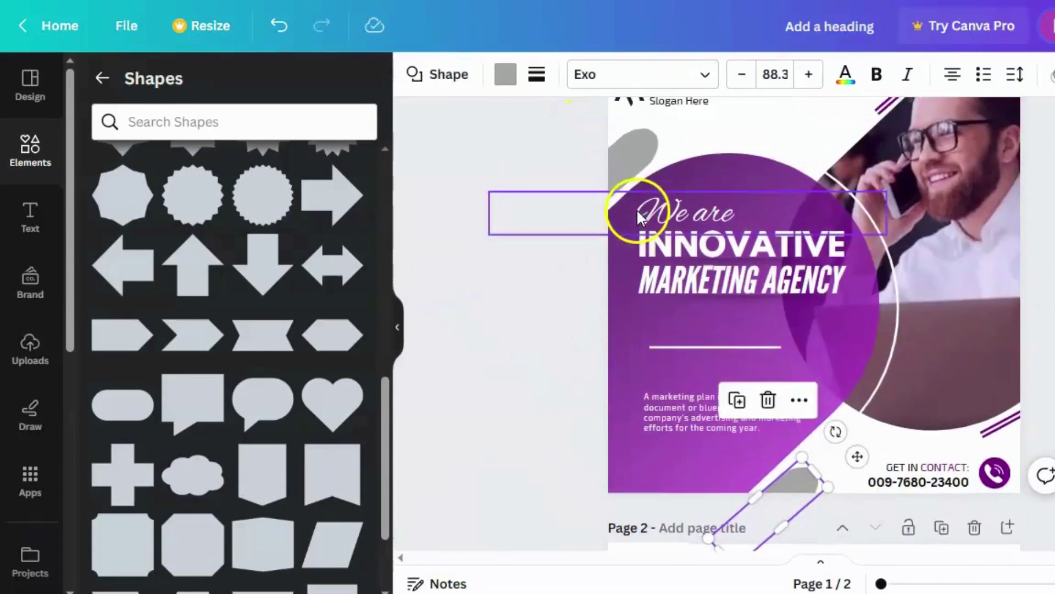
scroll(446, 459, "up", 1)
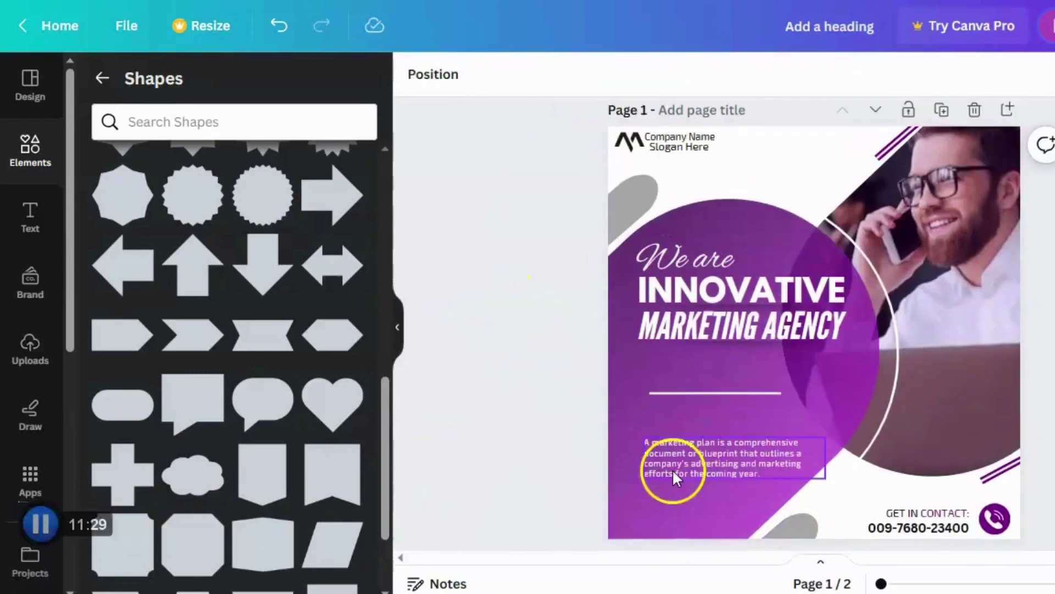
Enlarge the description slightly, shift it right, and resize the top-left grey pill
left_click(670, 464)
left_click_drag(639, 417, 623, 412)
left_click_drag(659, 434, 680, 446)
scroll(529, 401, "down", 1)
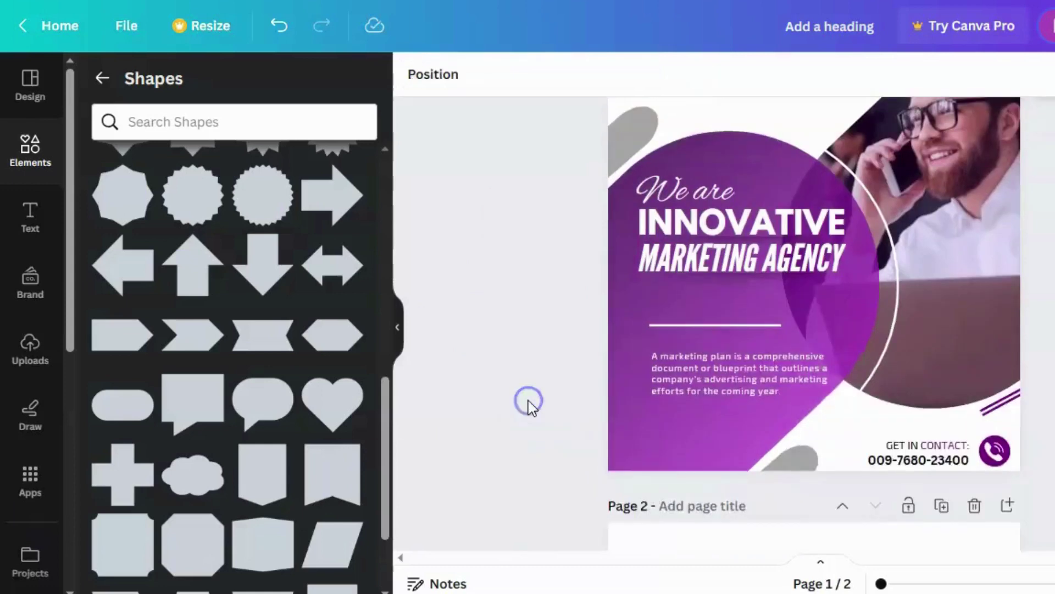
scroll(529, 400, "up", 1)
left_click(632, 203)
mouse_move(643, 188)
left_mouse_down()
mouse_move(653, 180)
mouse_move(609, 206)
left_mouse_up()
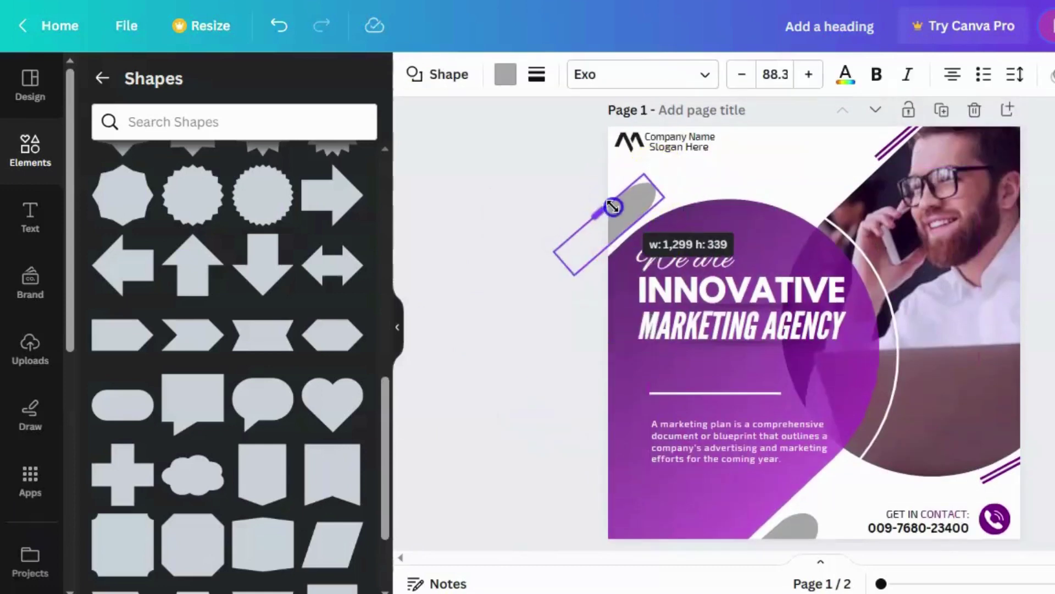